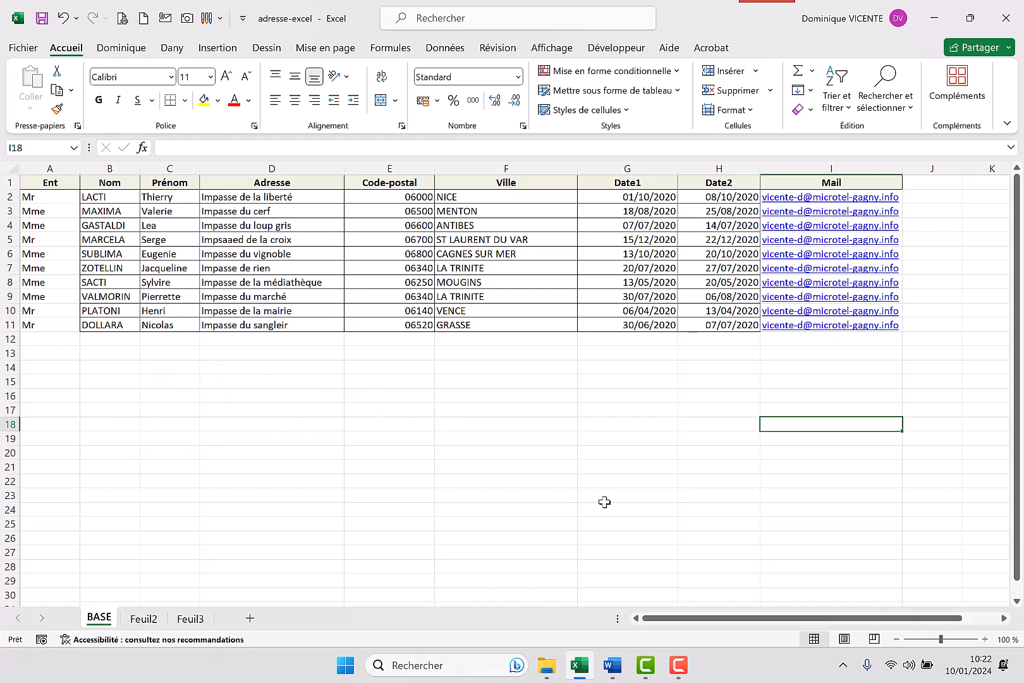
Switch to the convocation letter in Word and insert a simple text box (Zone de texte simple)
left_click(615, 671)
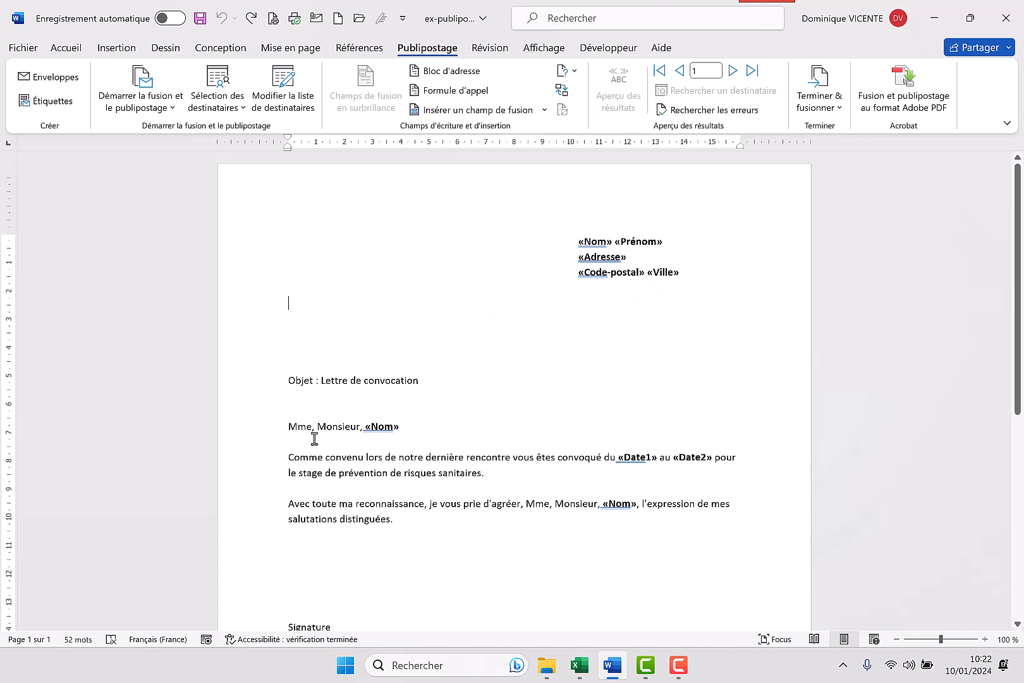
scroll(427, 388, "down", 5)
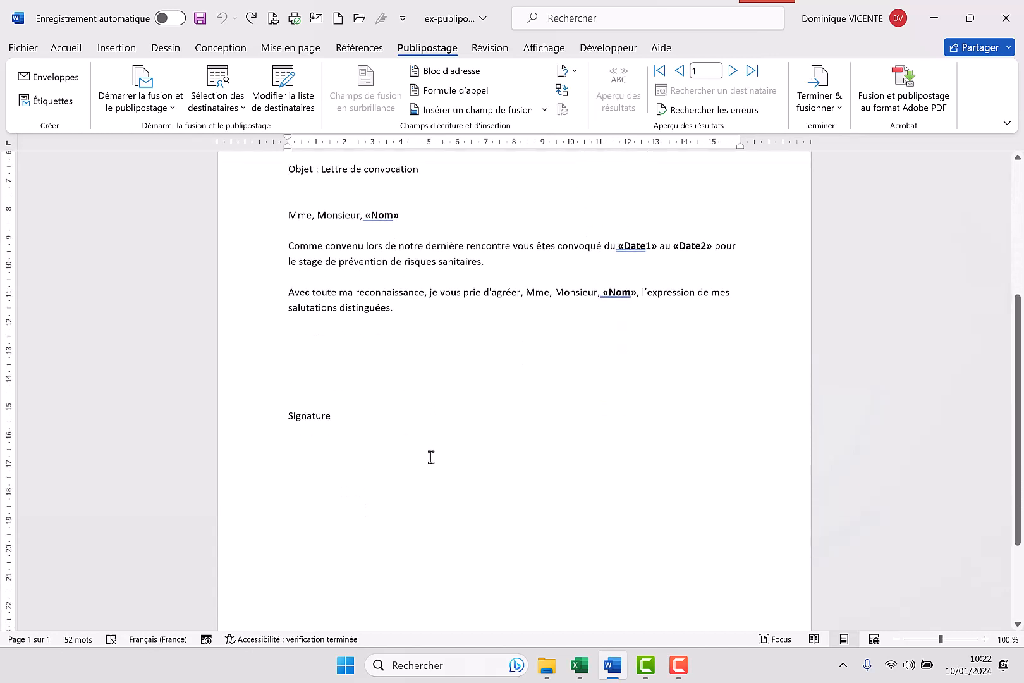
scroll(423, 480, "up", 3)
scroll(424, 480, "up", 2)
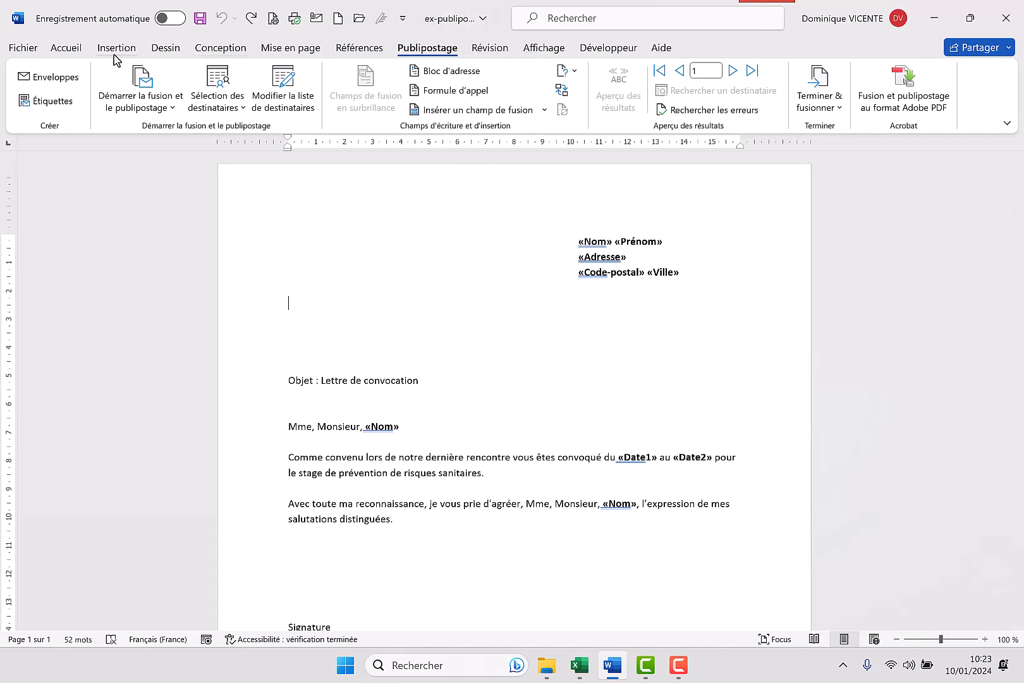
left_click(134, 48)
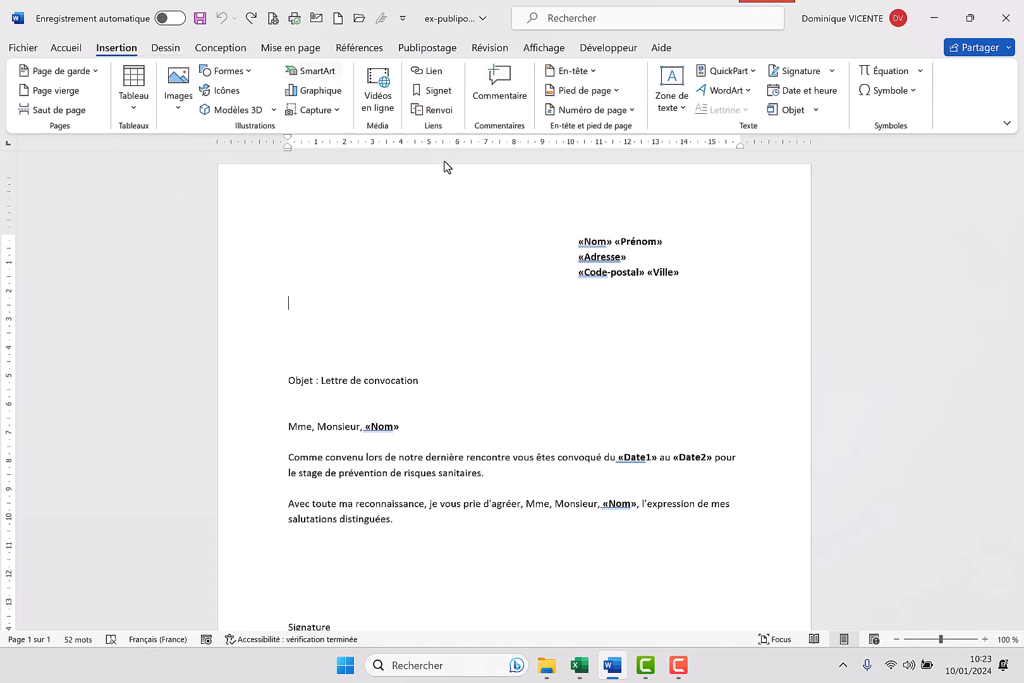
left_click(675, 85)
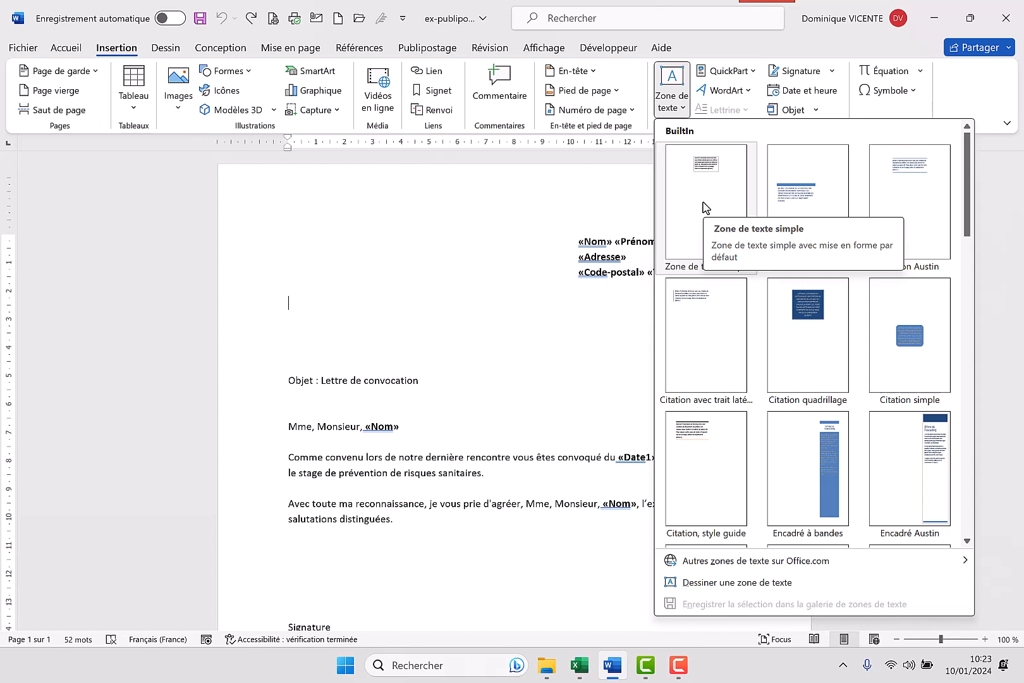
left_click(706, 207)
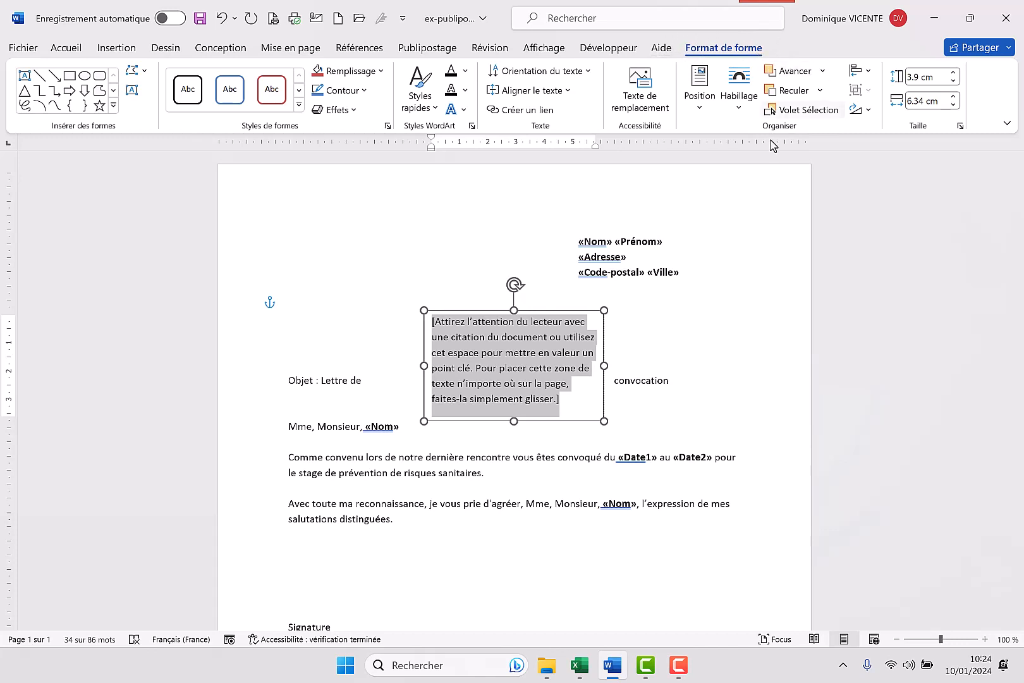
In the text box's advanced layout options, set the absolute horizontal position to 10 cm to the right of Page
left_click(699, 112)
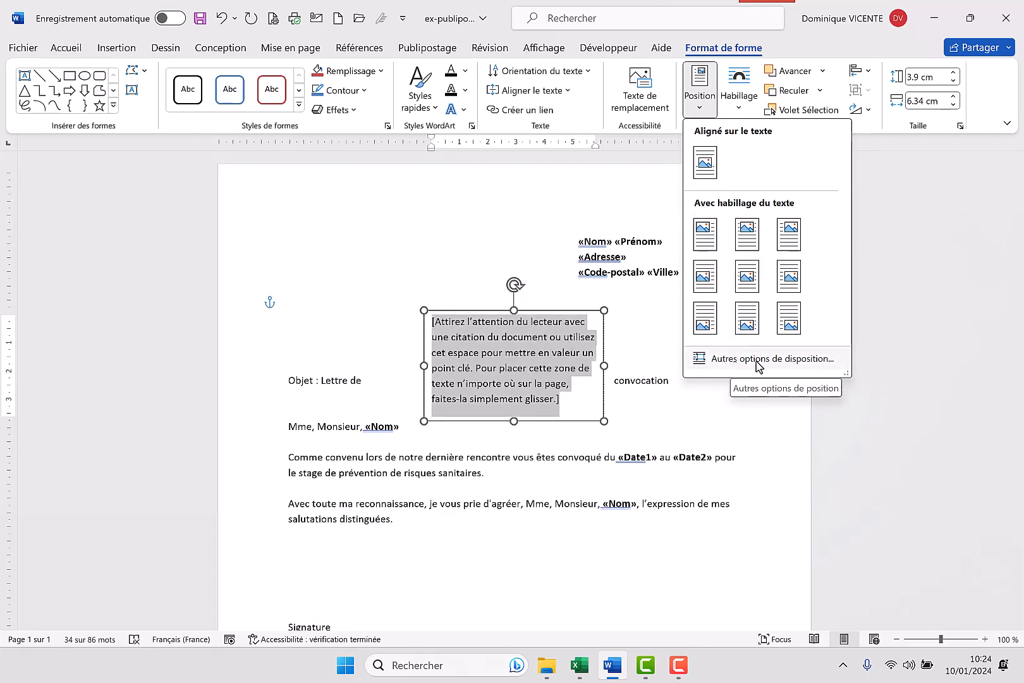
left_click(731, 366)
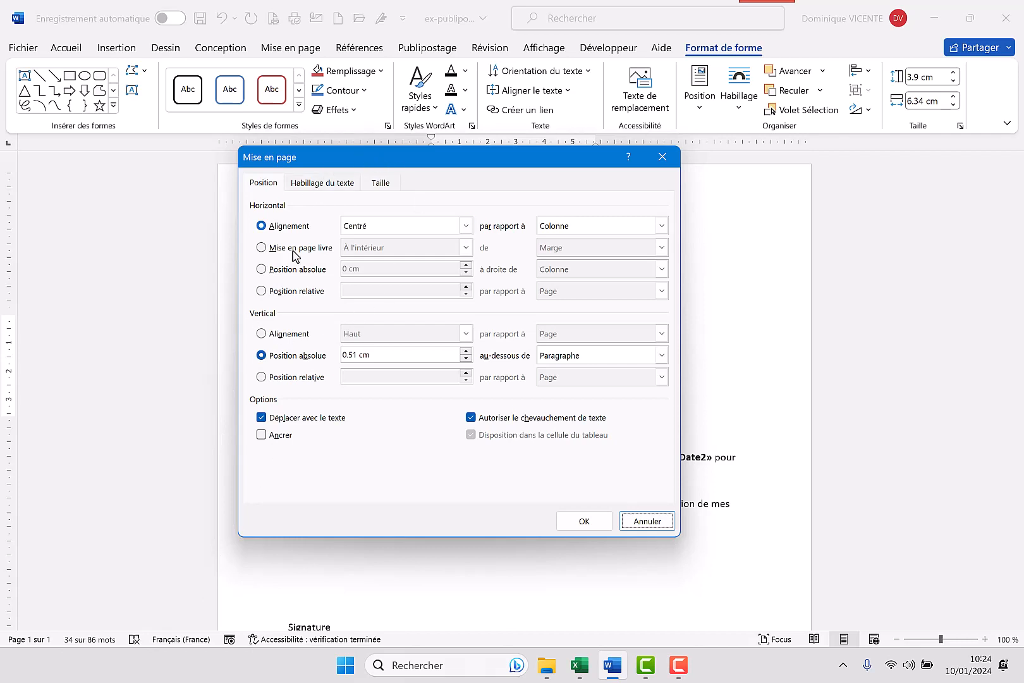
left_click(262, 271)
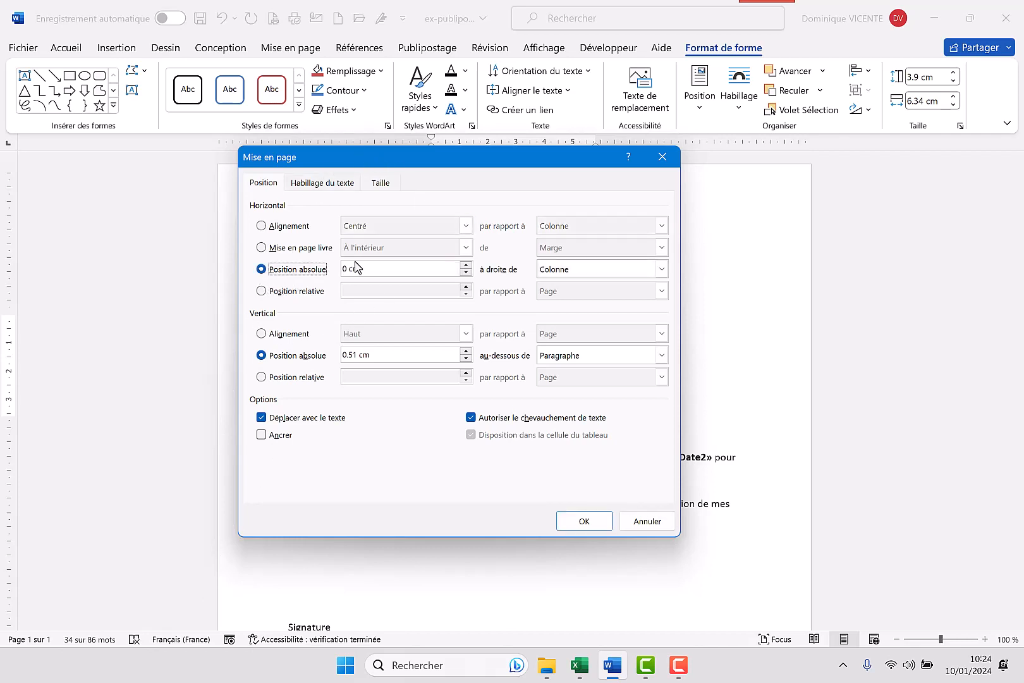
left_click_drag(370, 268, 295, 266)
type("10")
left_click(661, 269)
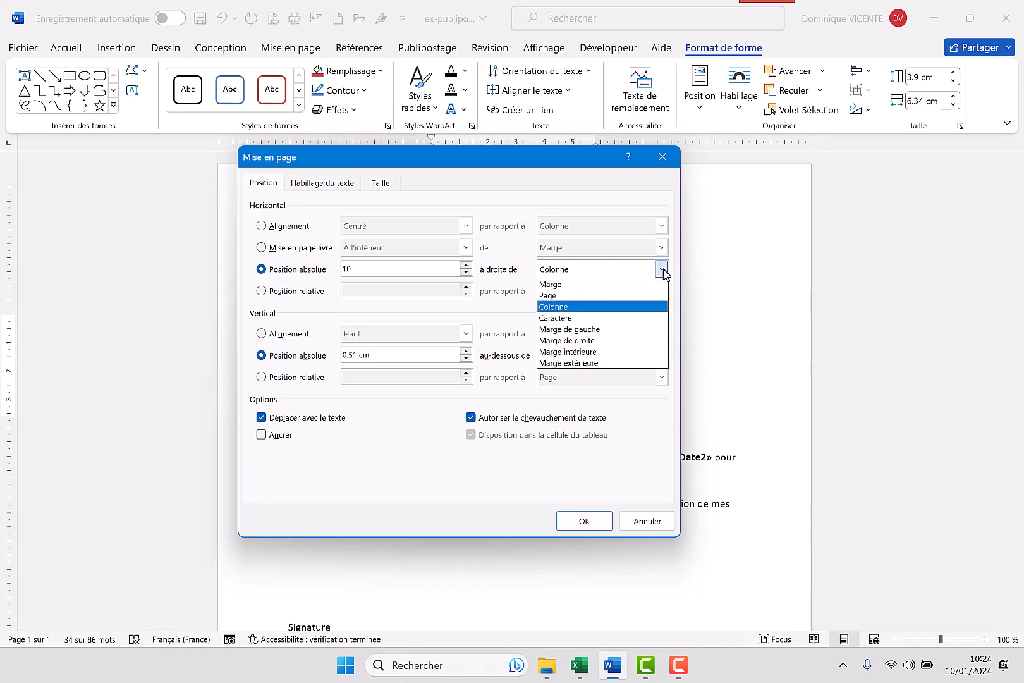
left_click(572, 295)
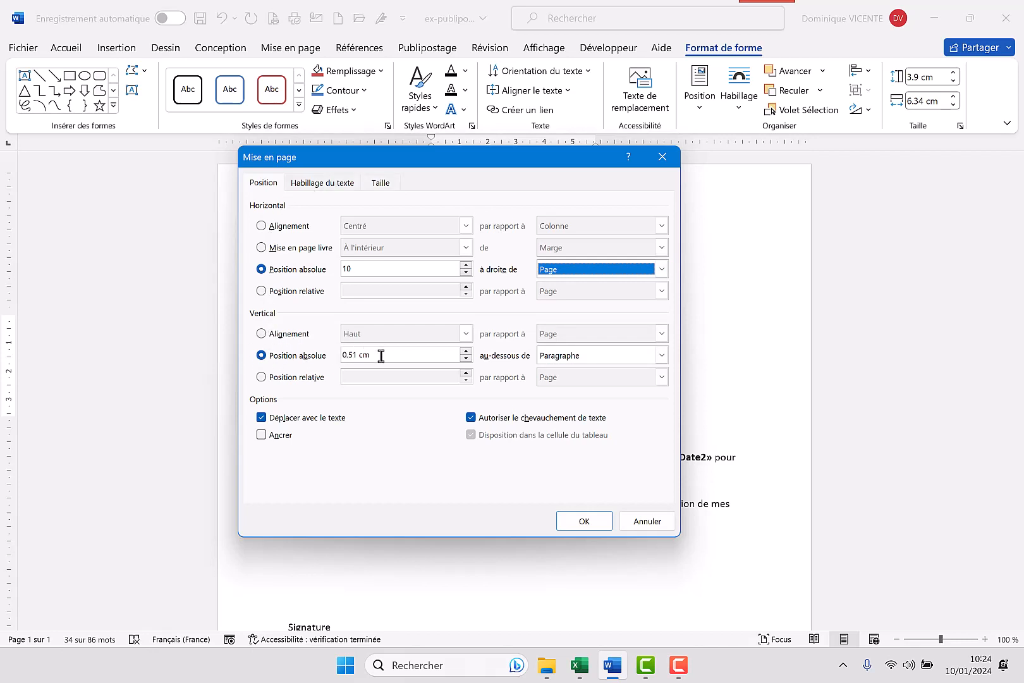
Set the absolute vertical position to 5 cm below Page, turn off Déplacer avec le texte, enable Ancrer, and apply the layout
left_click_drag(379, 354, 335, 354)
type("5")
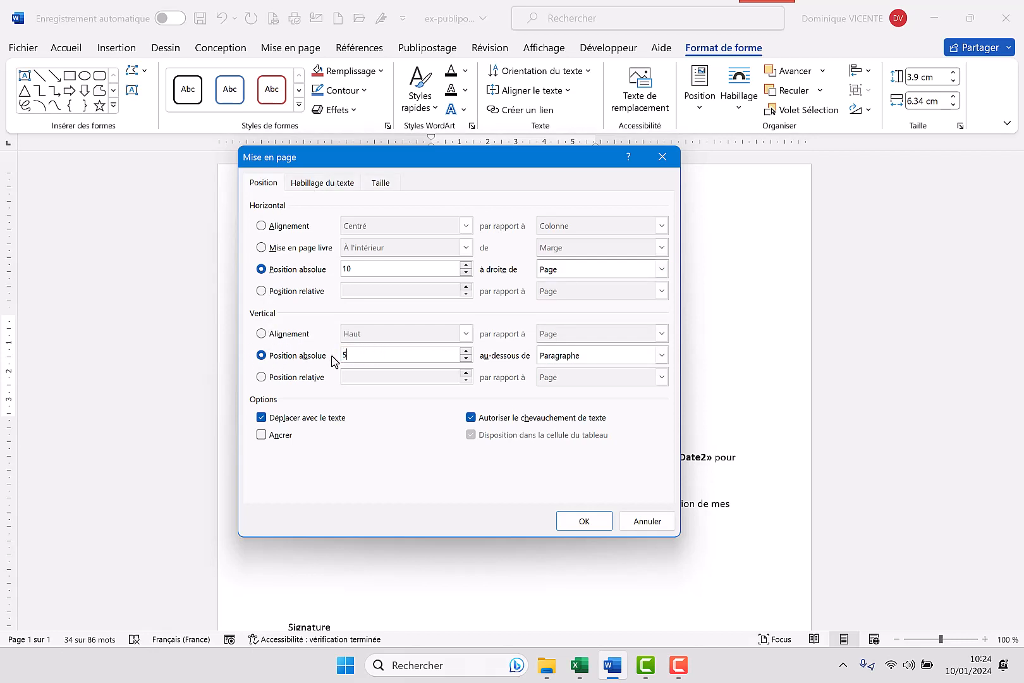
left_click(661, 356)
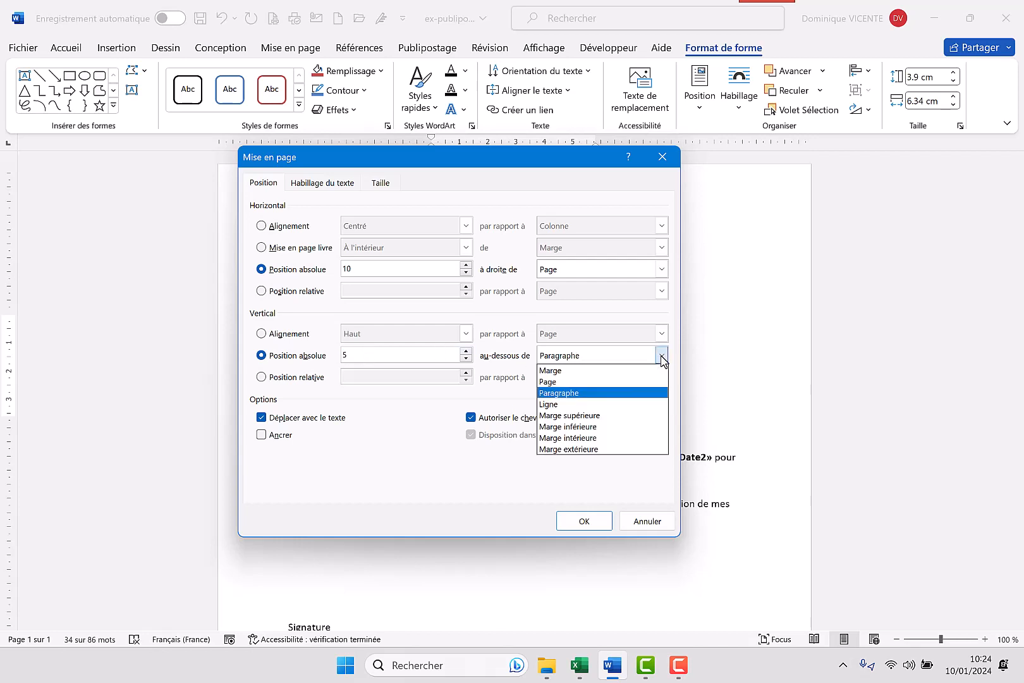
left_click(556, 381)
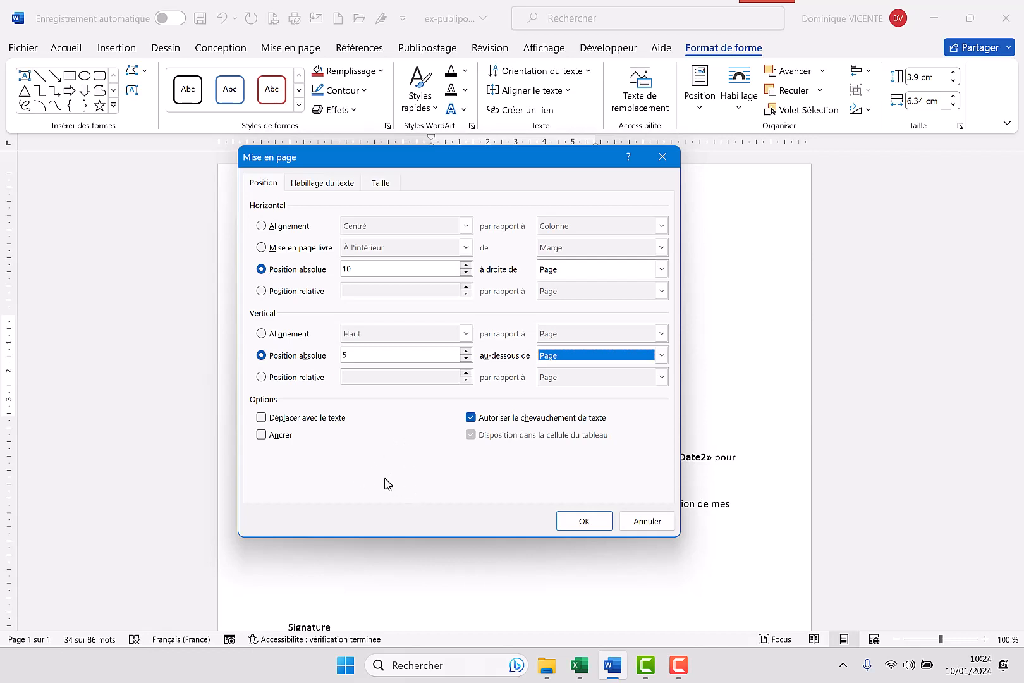
left_click(261, 435)
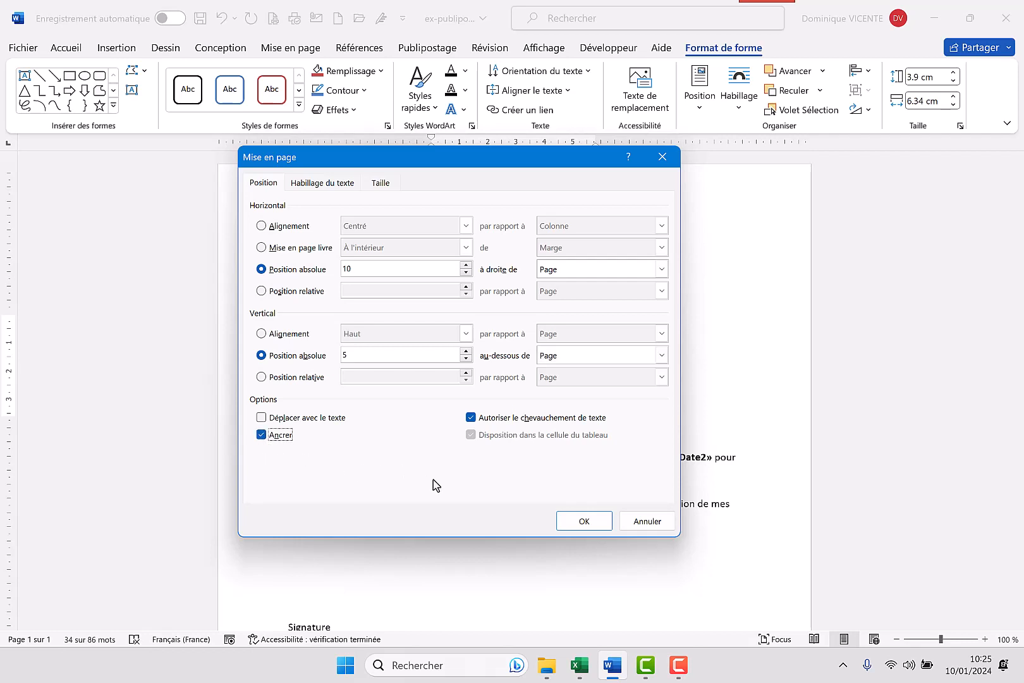
left_click(585, 524)
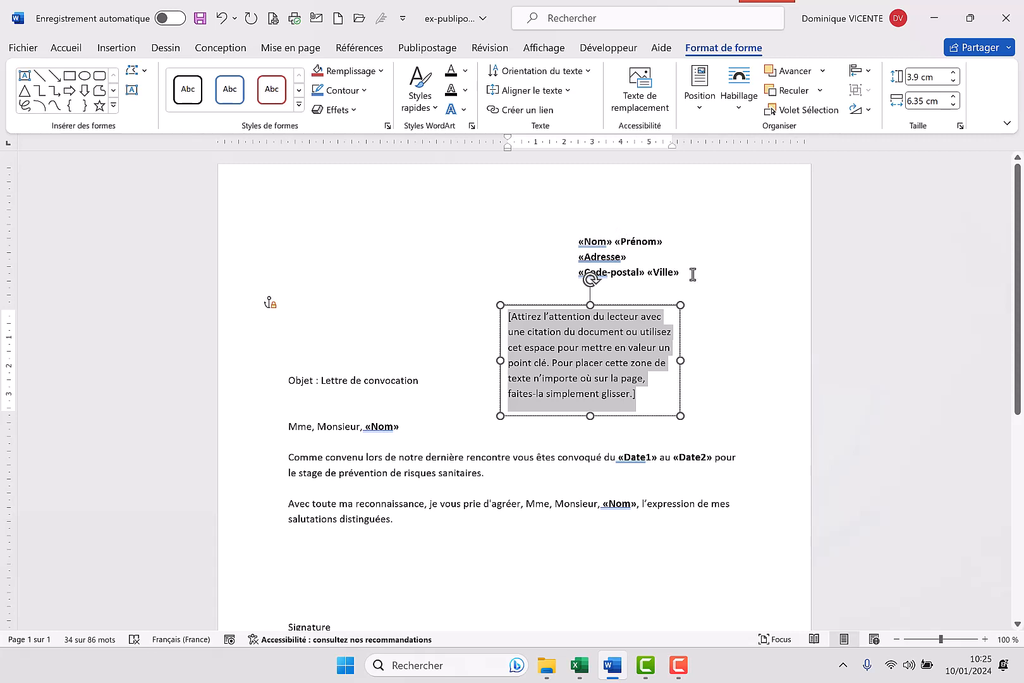
Delete the old recipient address fields above the text box and add blank lines to move the Objet line below the box
left_click_drag(692, 273, 553, 236)
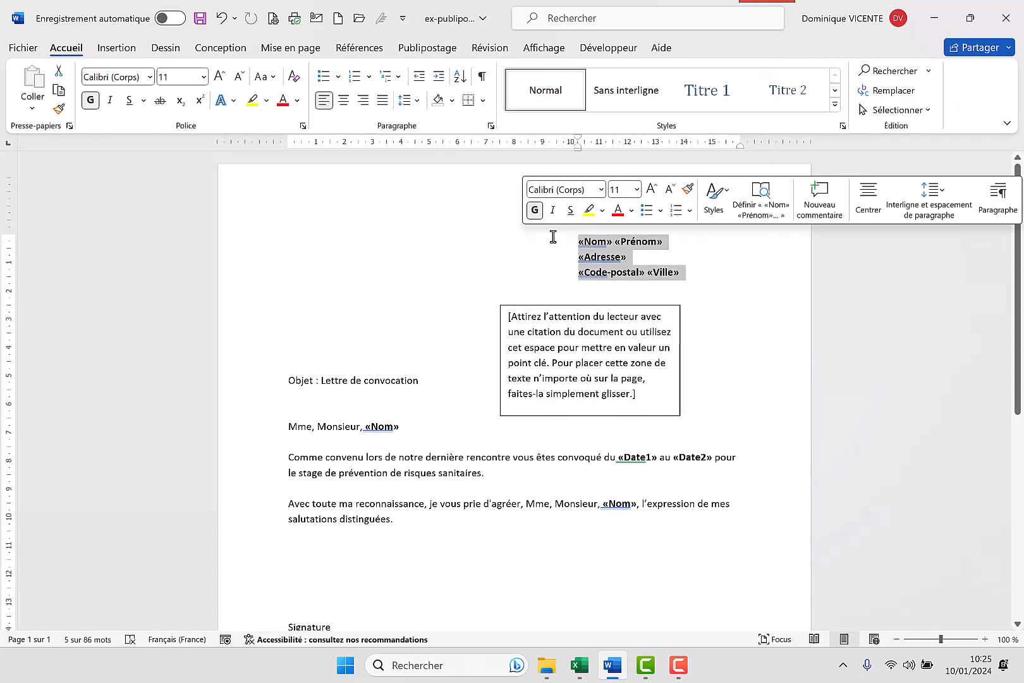
key("Delete")
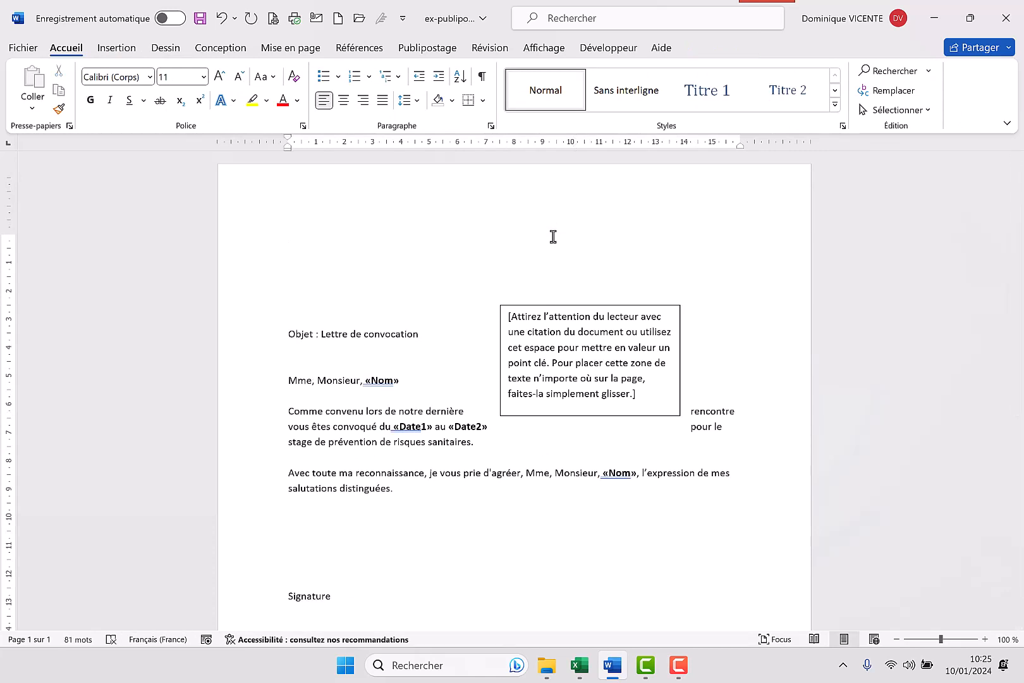
key("Return")
key("Return")
key("Return")
key("Return")
key("Return")
key("Return")
key("Return")
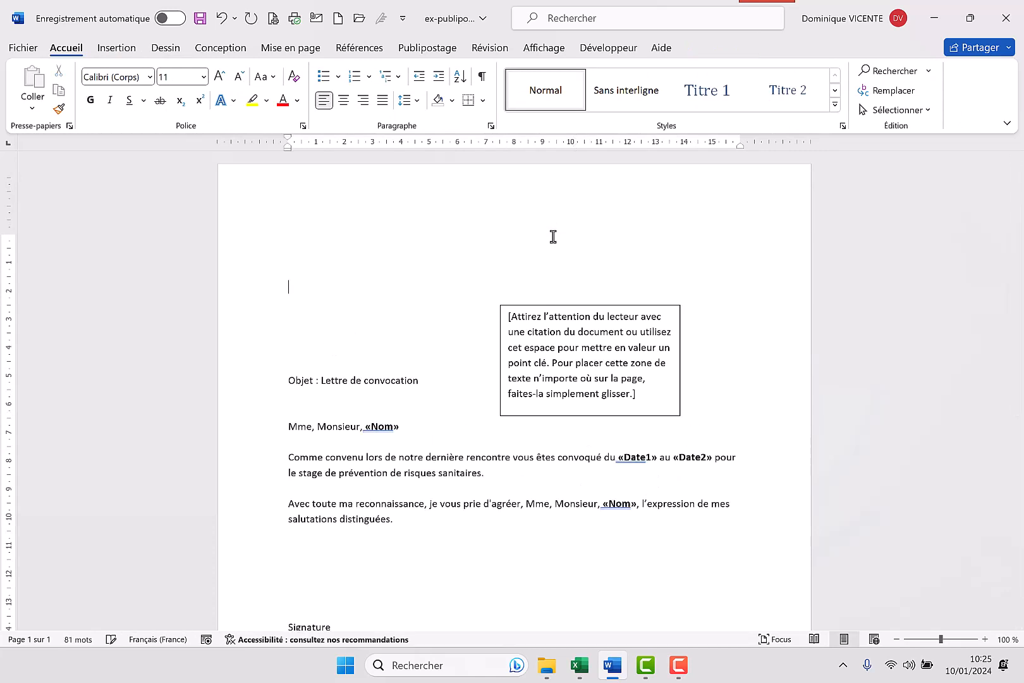
key("Return")
key("Return")
key("Return")
key("Return")
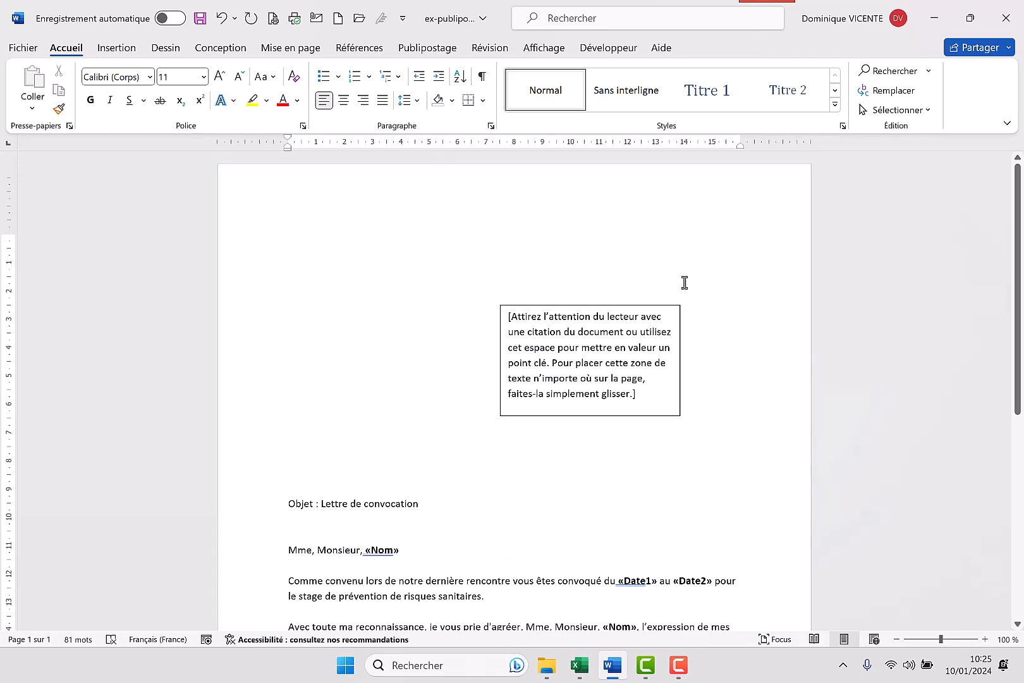
Attach the BASE$ sheet of adresse-excel from the desktop's Microtel folder as the existing recipient list, with its first row as headers
left_click(425, 48)
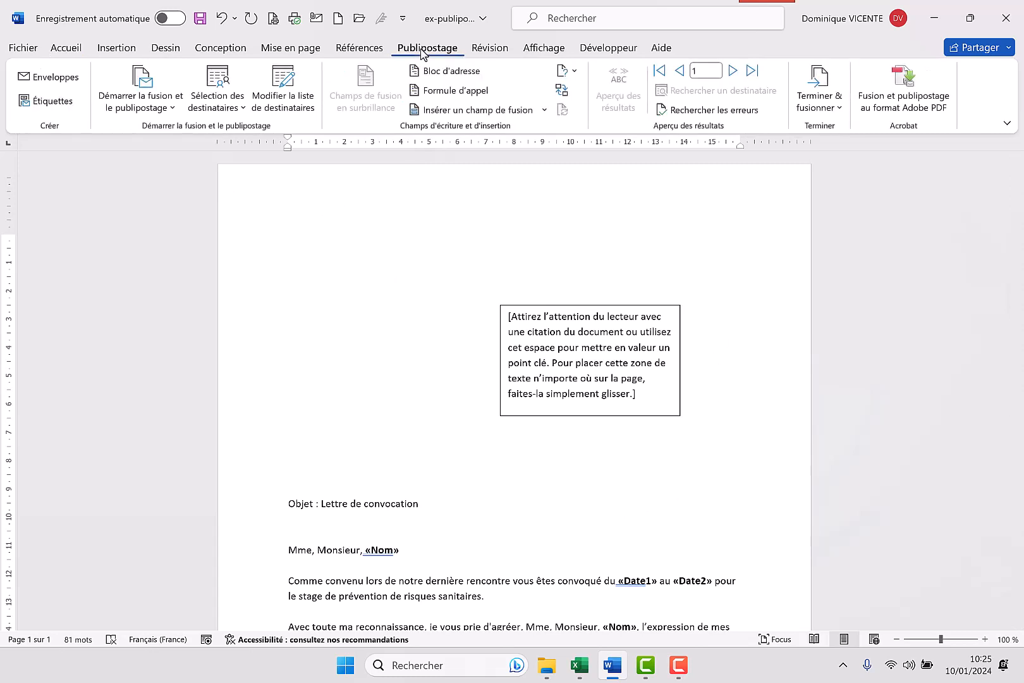
left_click(223, 96)
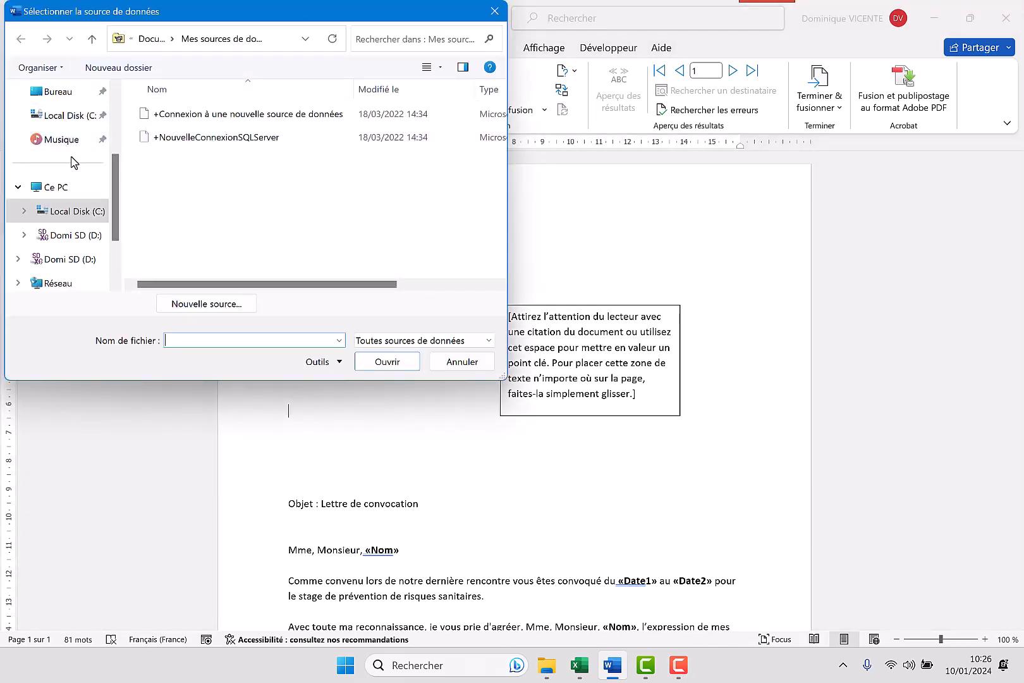
left_click(61, 95)
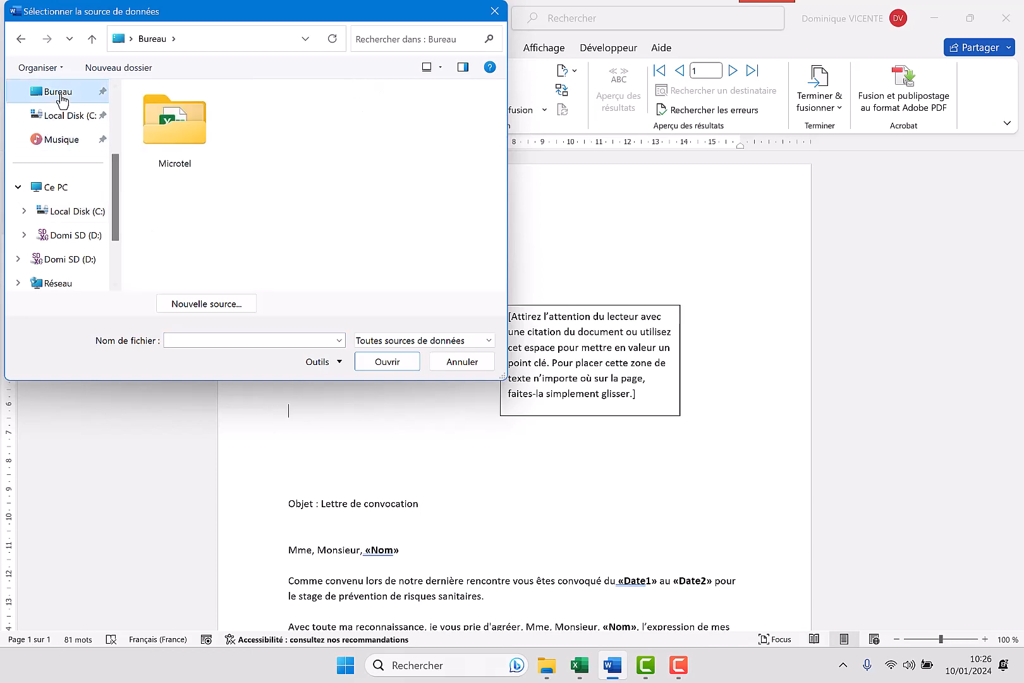
double_click(176, 143)
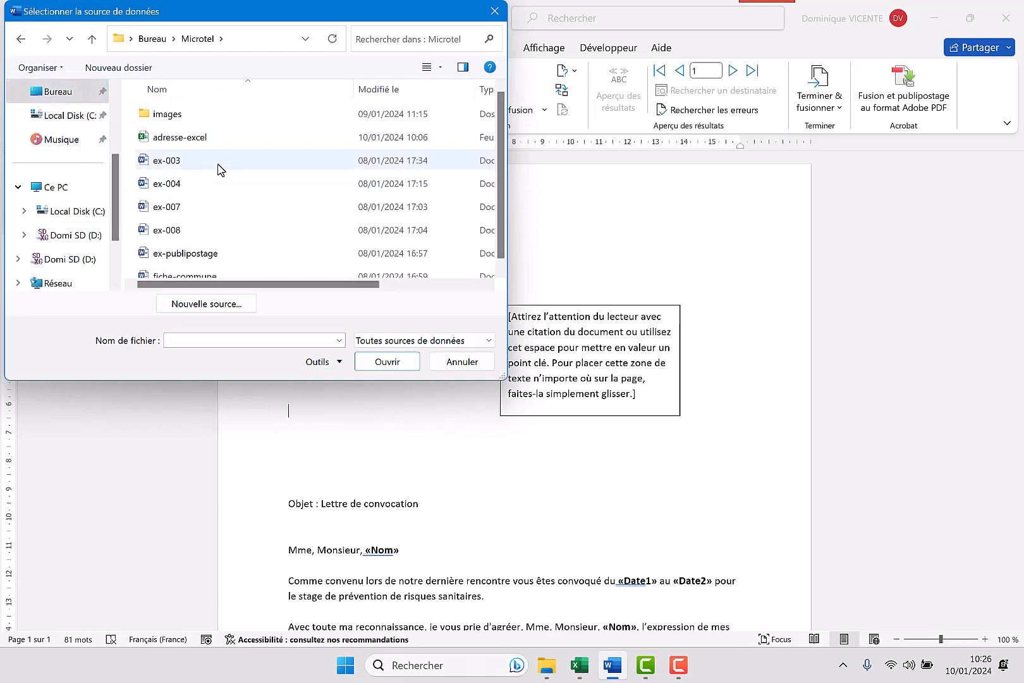
double_click(183, 139)
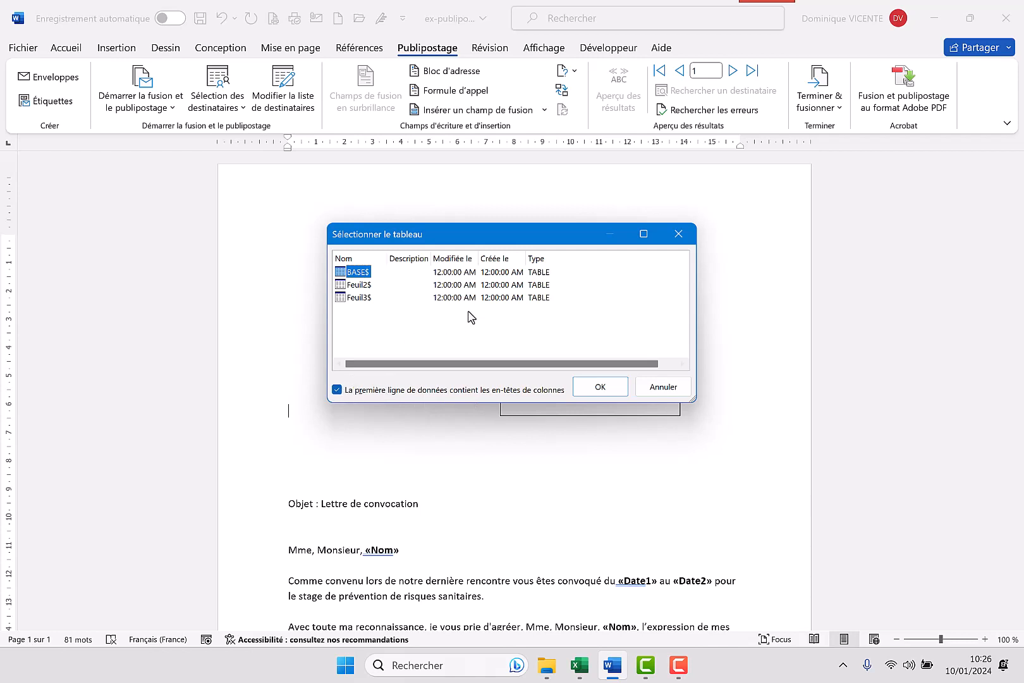
left_click(599, 388)
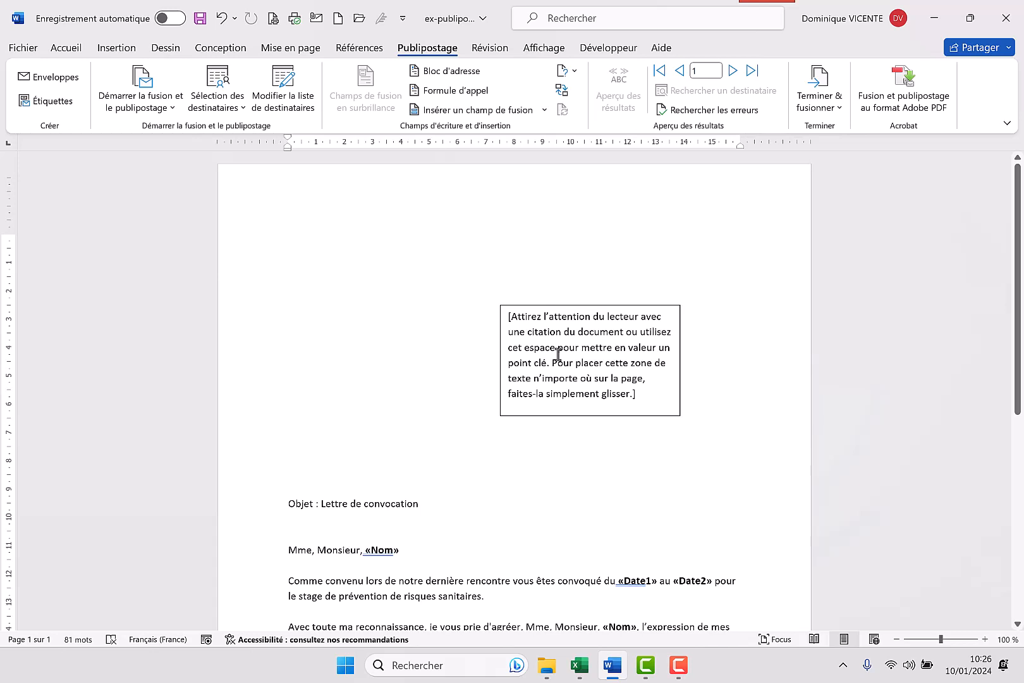
Delete the placeholder text inside the text box
left_click(636, 395)
triple_click(602, 380)
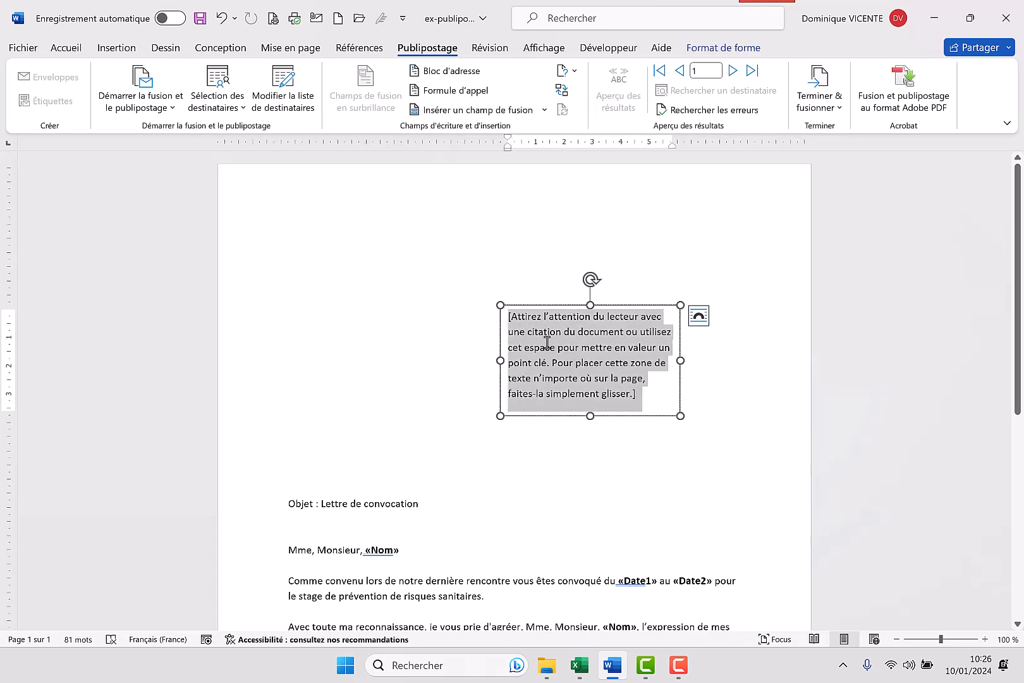
key("Delete")
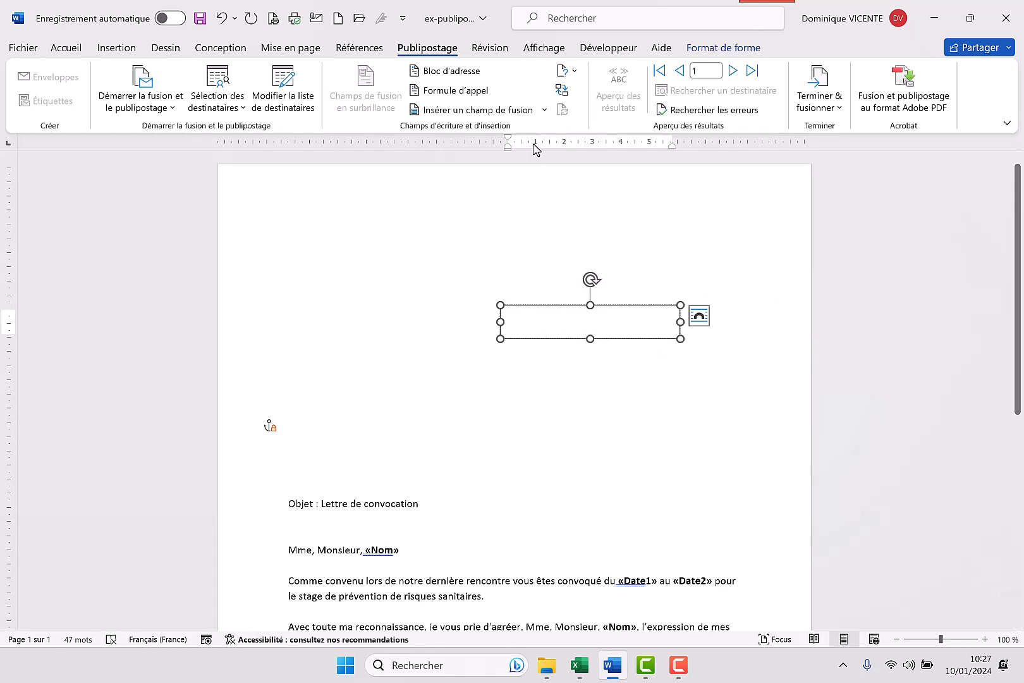
Insert the merge fields Ent, Nom and Prénom, separated by spaces, in the text box and start a new line below them
left_click(544, 110)
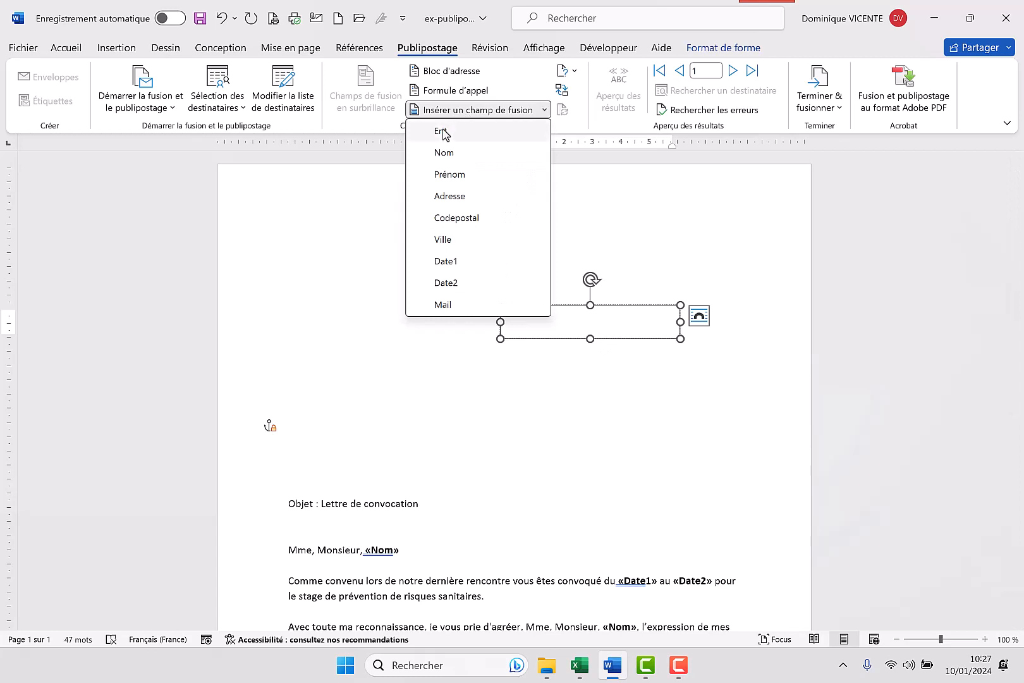
left_click(441, 133)
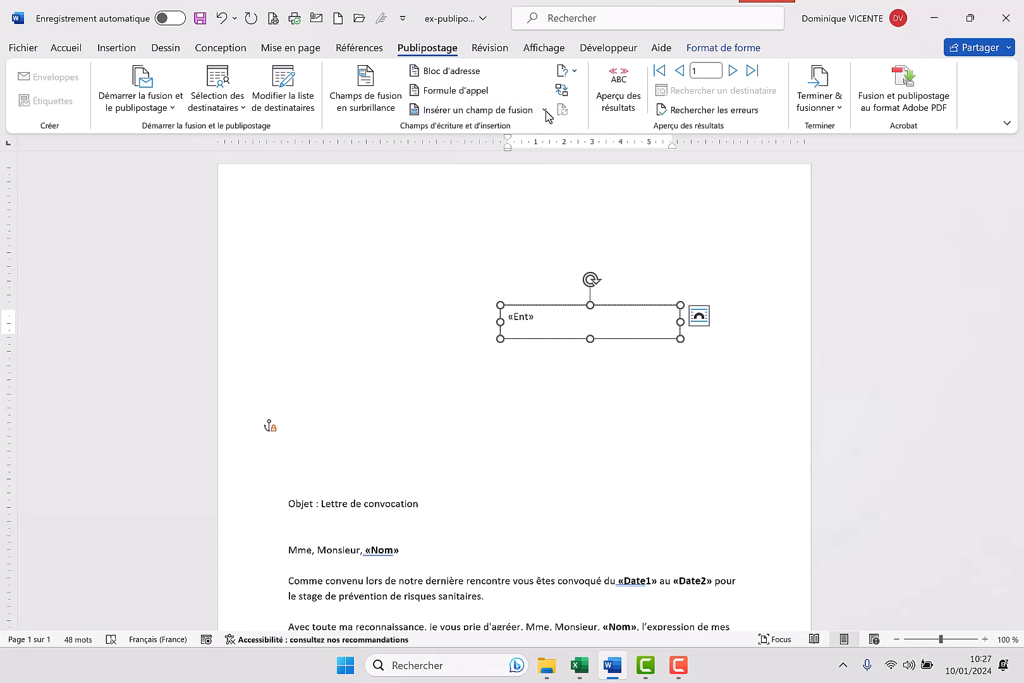
left_click(544, 112)
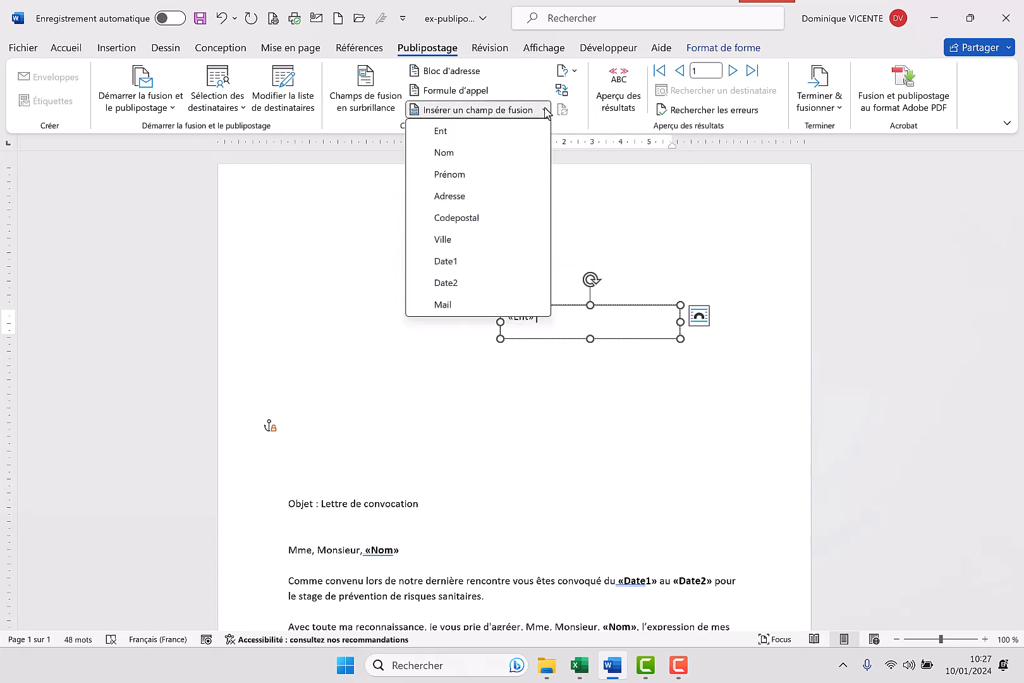
left_click(439, 155)
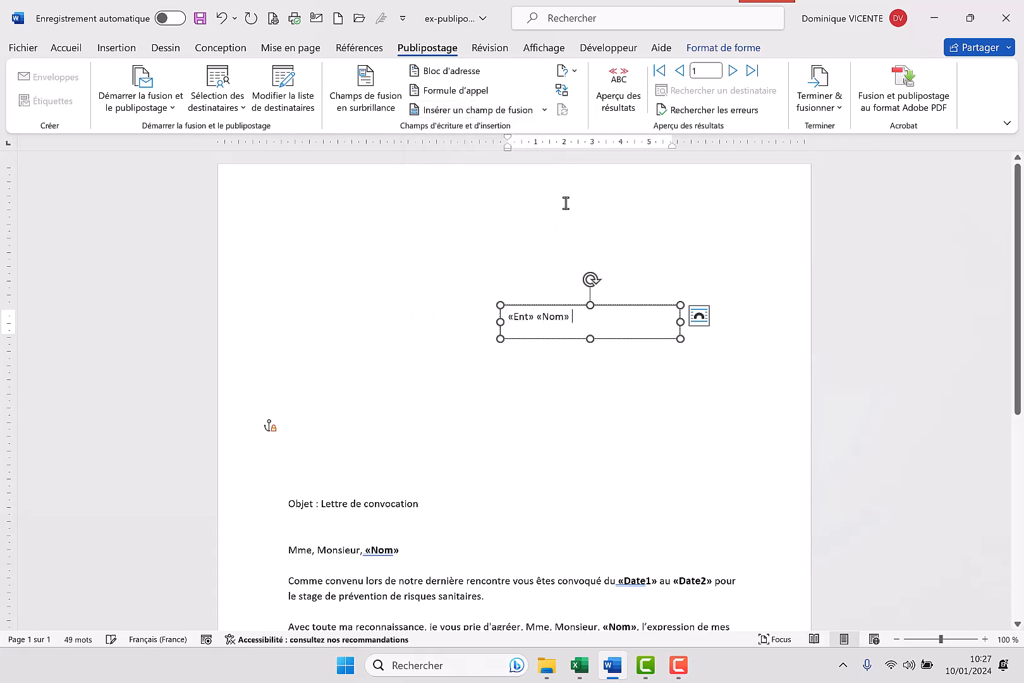
left_click(545, 112)
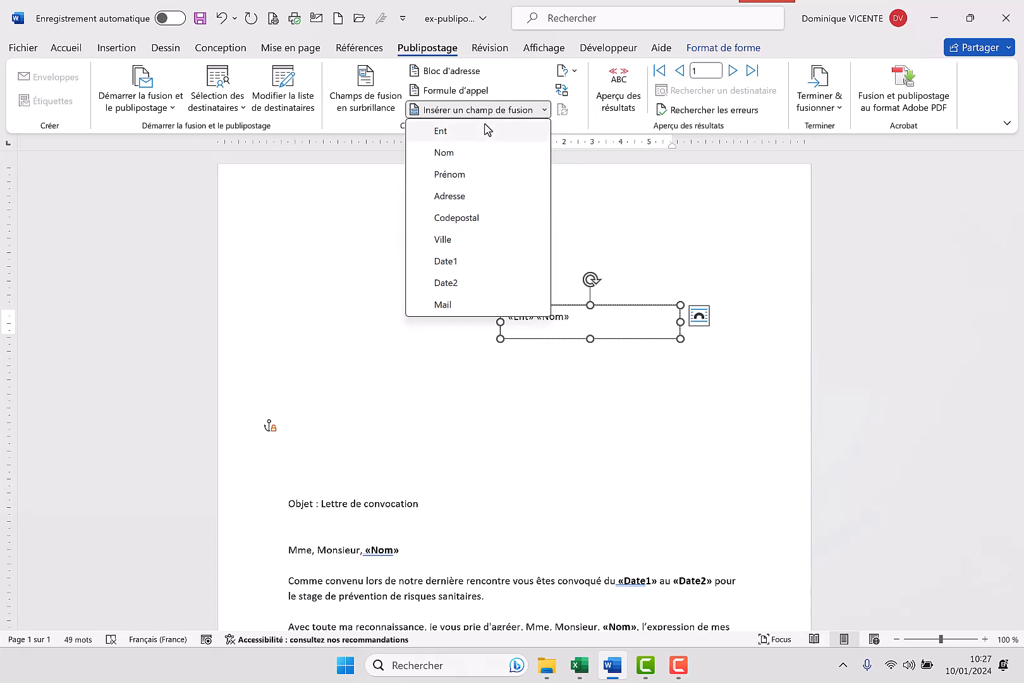
left_click(469, 178)
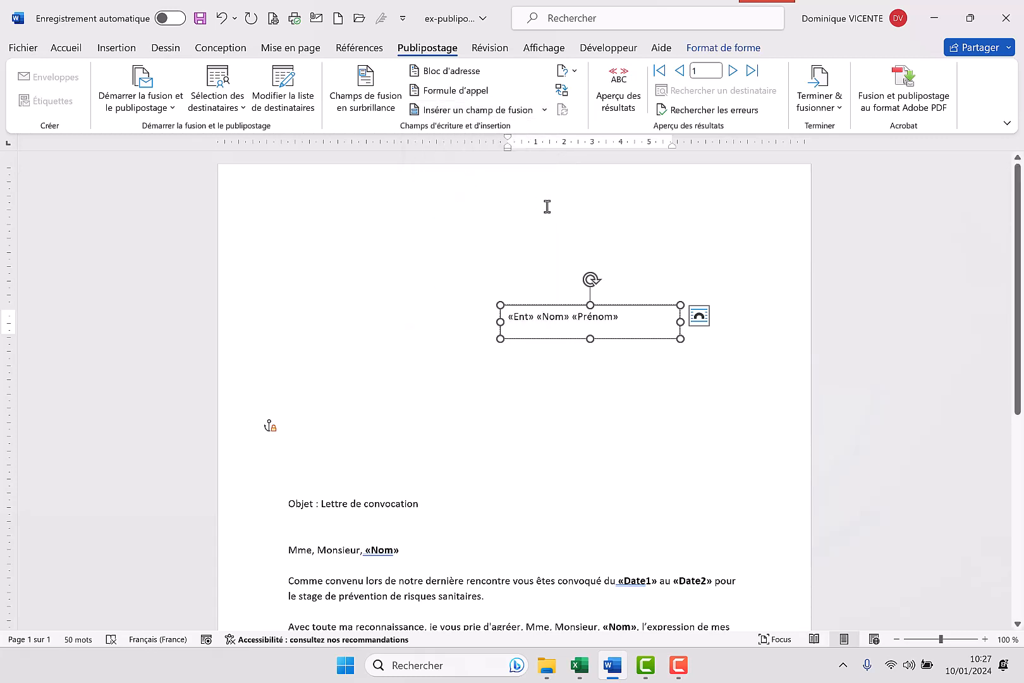
key("Return")
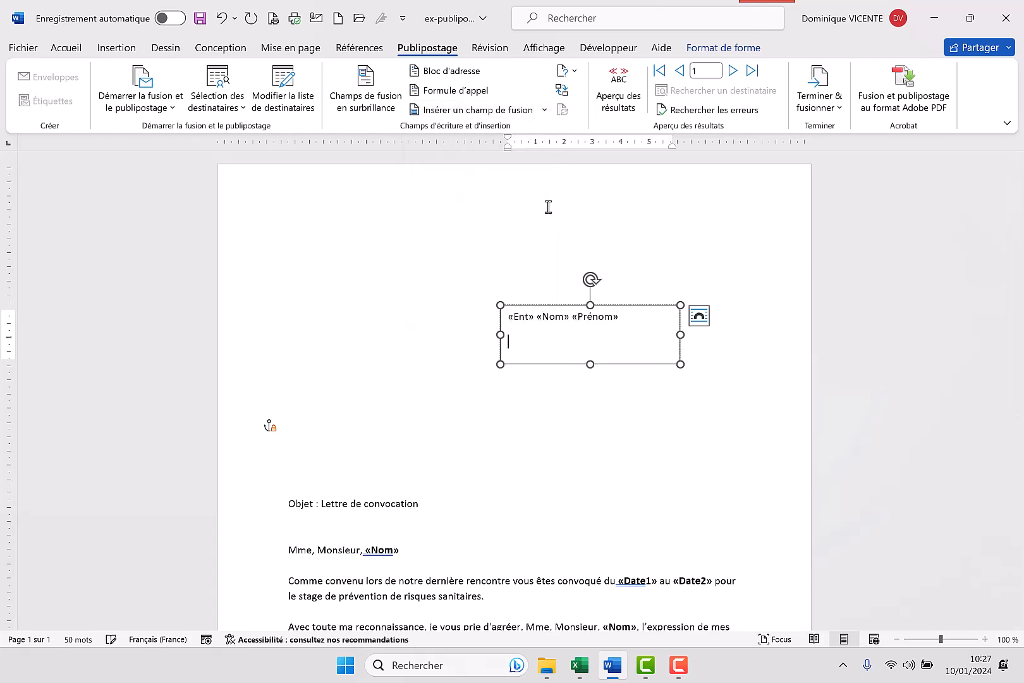
Insert the Adresse merge field on the text box's second line, and Codepostal and Ville, separated by a space, on a third line
left_click(544, 111)
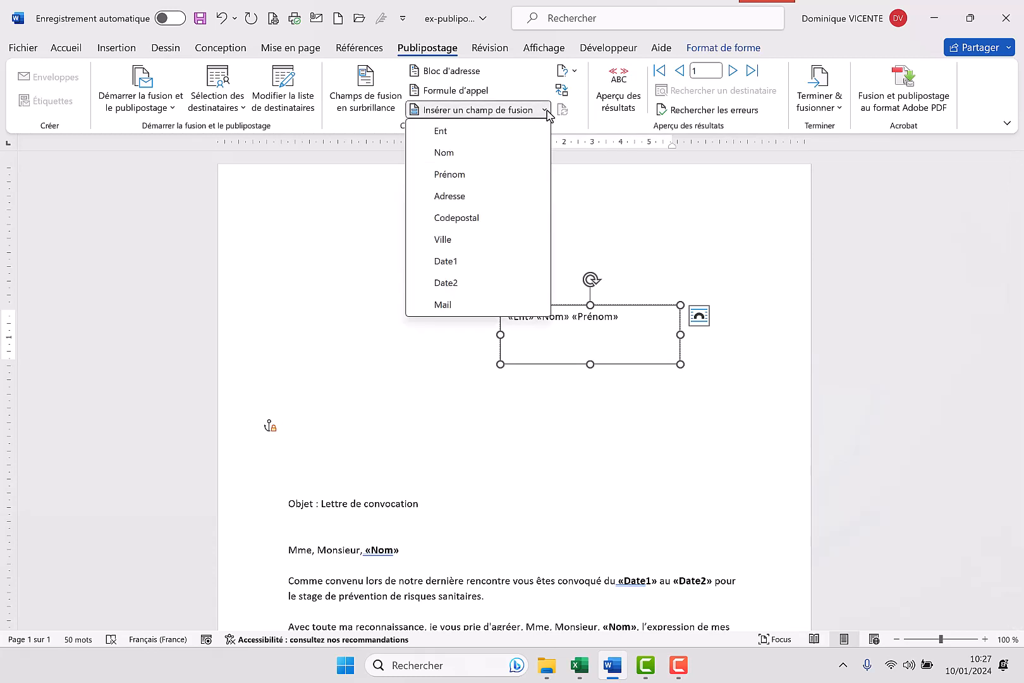
left_click(457, 197)
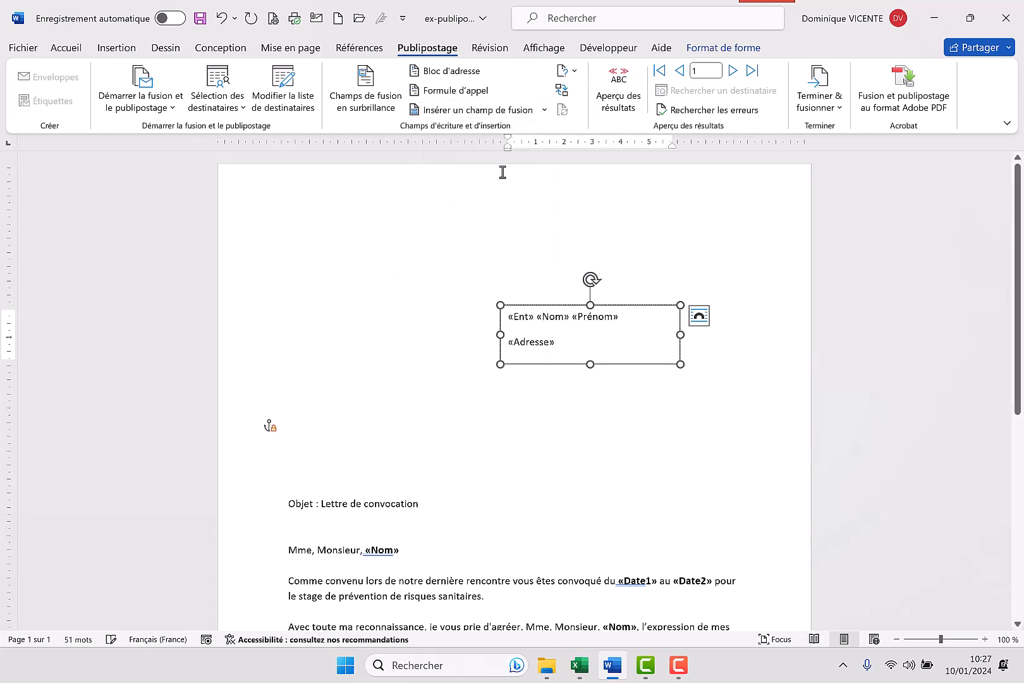
key("Return")
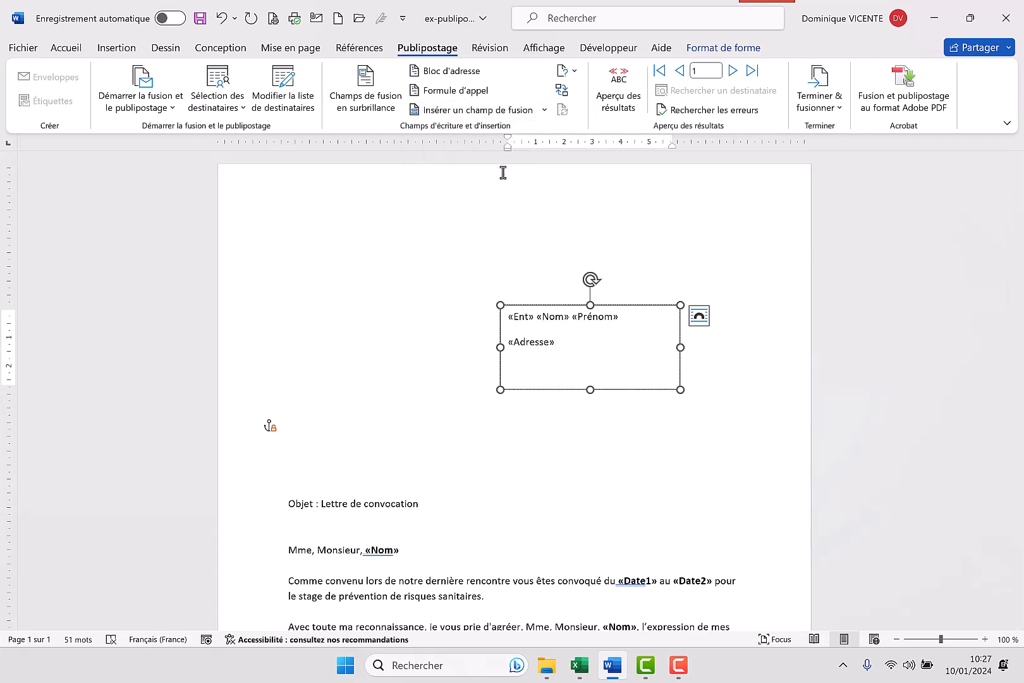
left_click(544, 110)
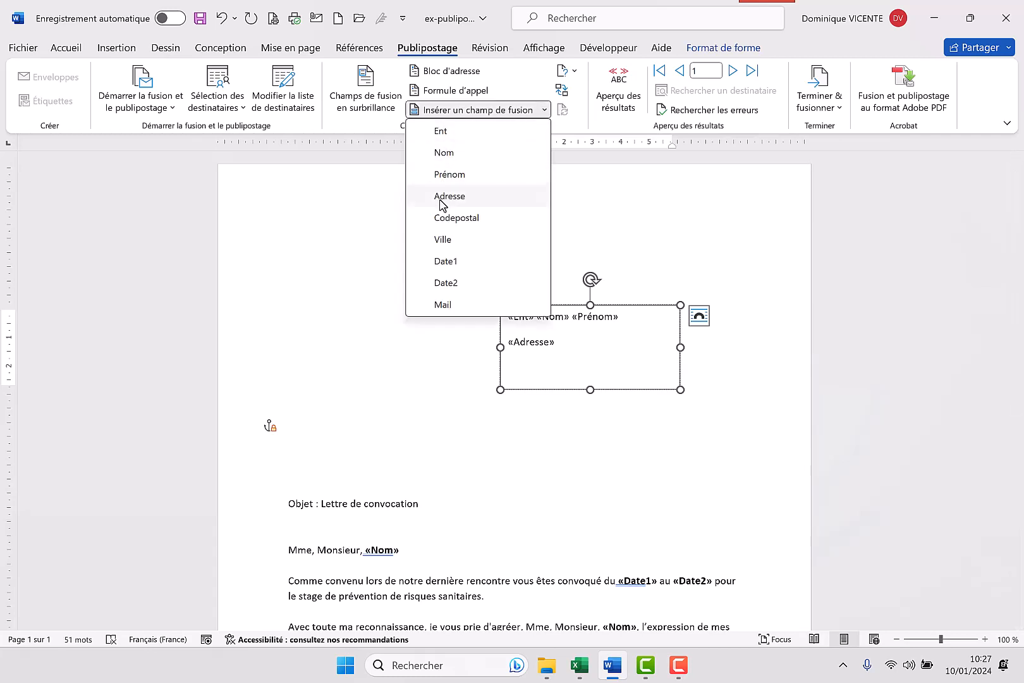
left_click(446, 221)
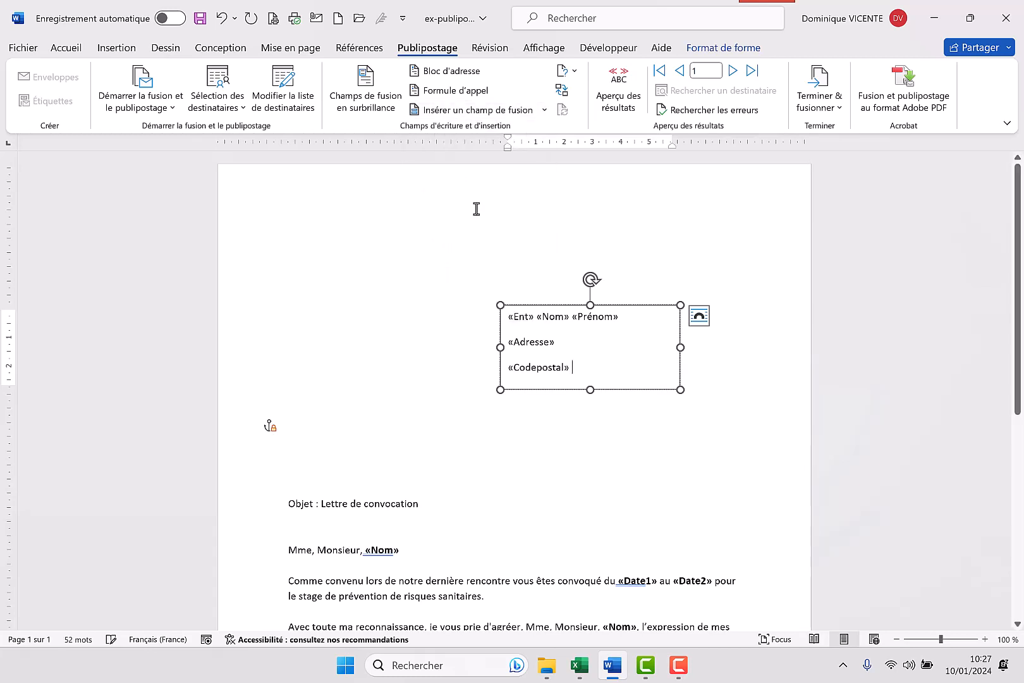
left_click(545, 111)
left_click(453, 239)
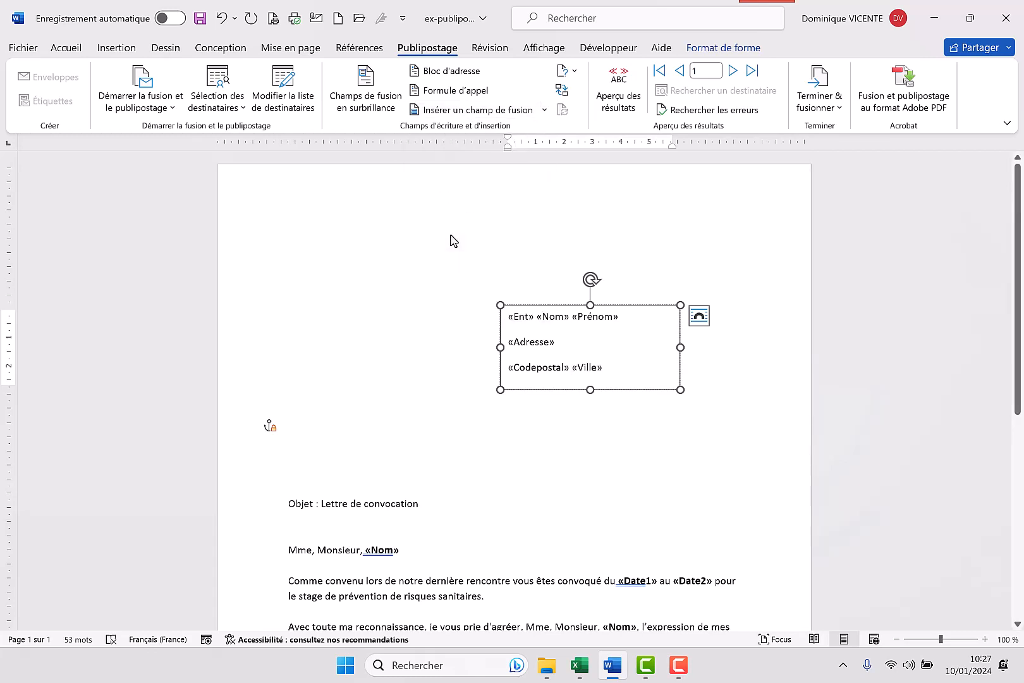
left_click(451, 238)
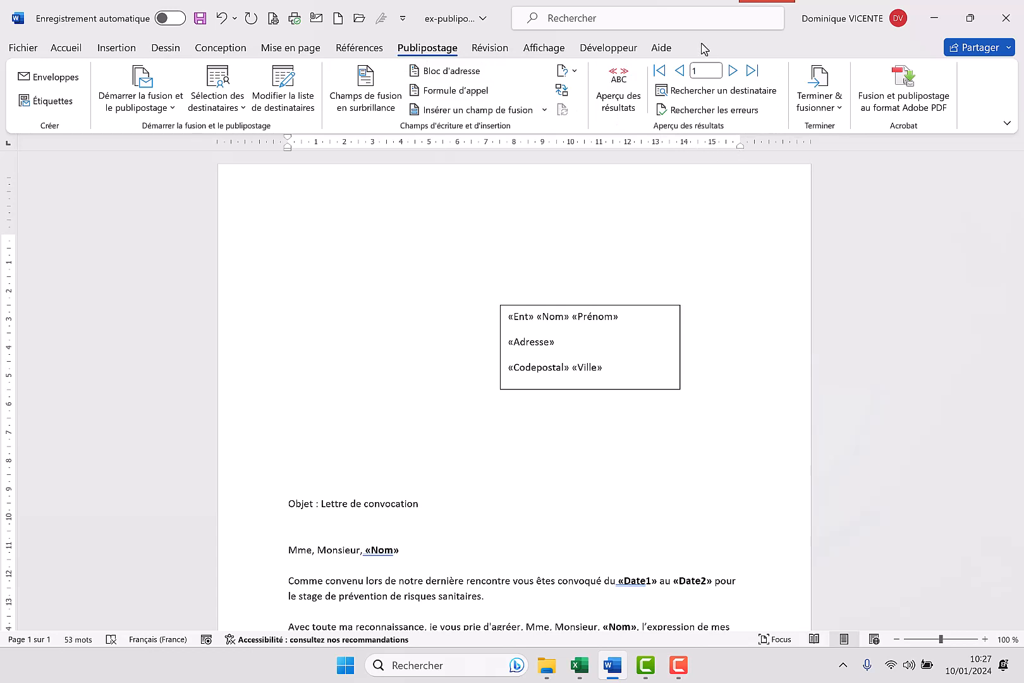
Preview the merge results and compare the recipient's postal code with the Code-postal column in the adresse-excel workbook, then return to the letter
left_click(623, 92)
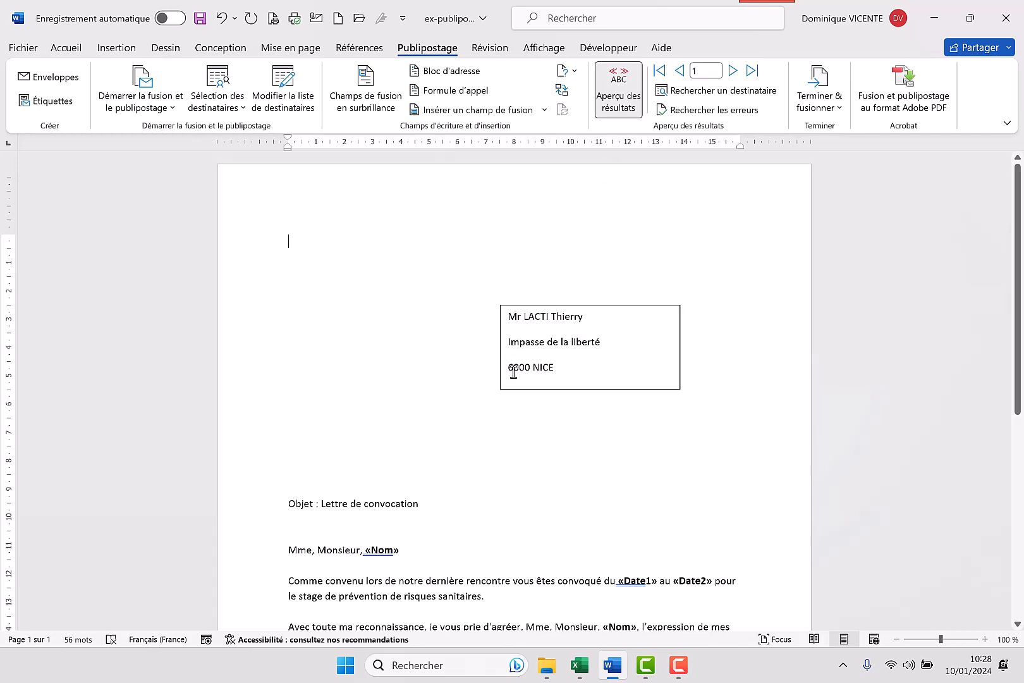
left_click(579, 665)
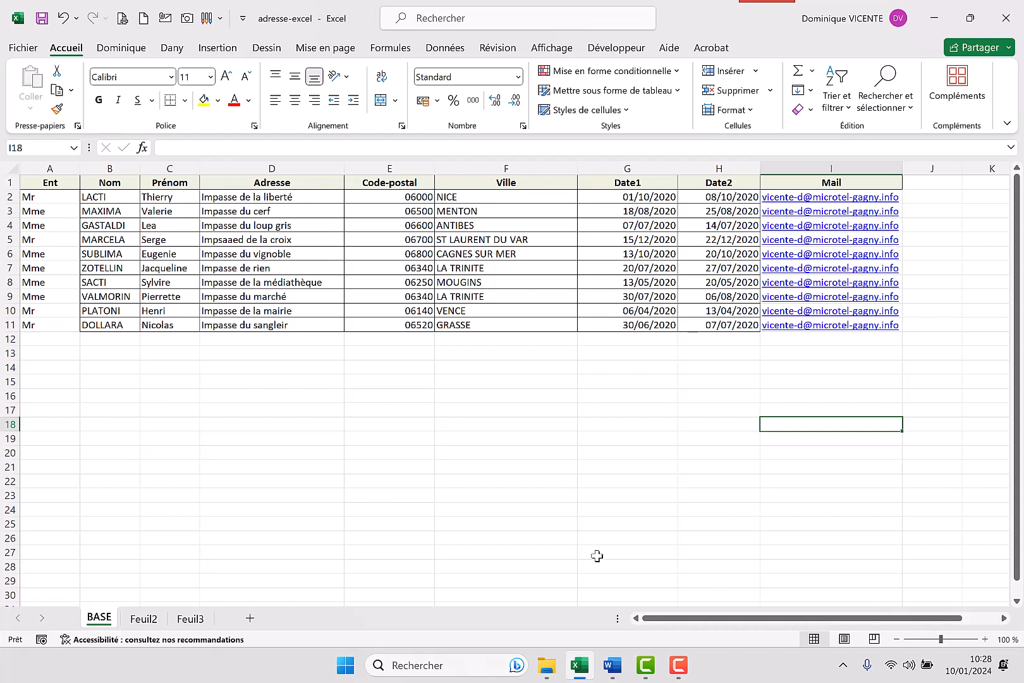
left_click(611, 669)
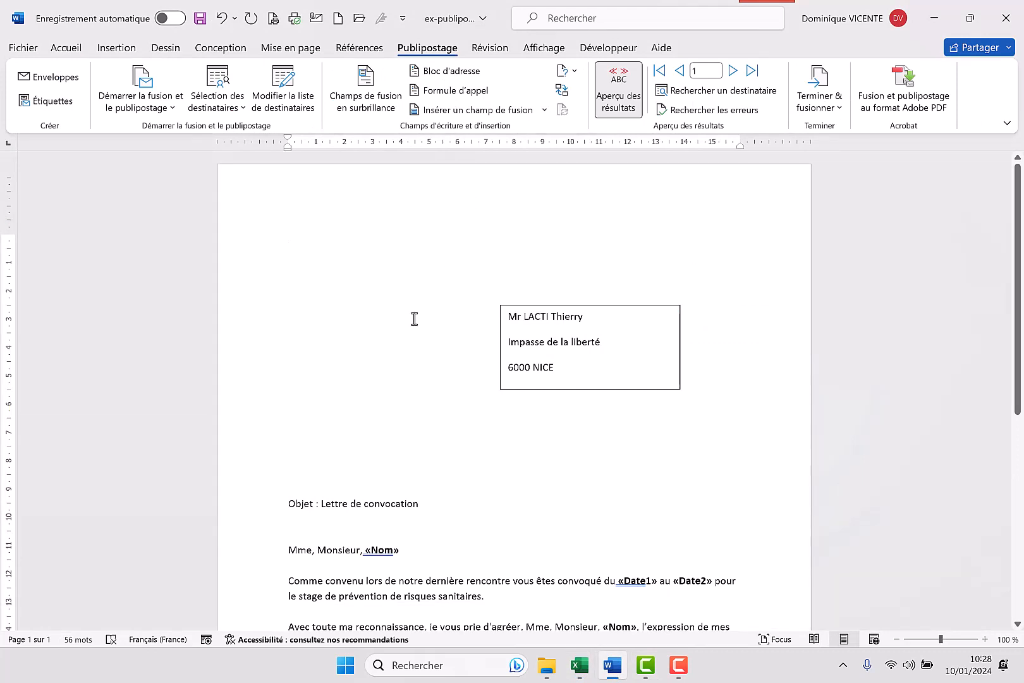
Replace the salutation "Mme, Monsieur, «Nom»" with the Ent and Nom merge fields, followed by a comma
scroll(443, 430, "down", 2)
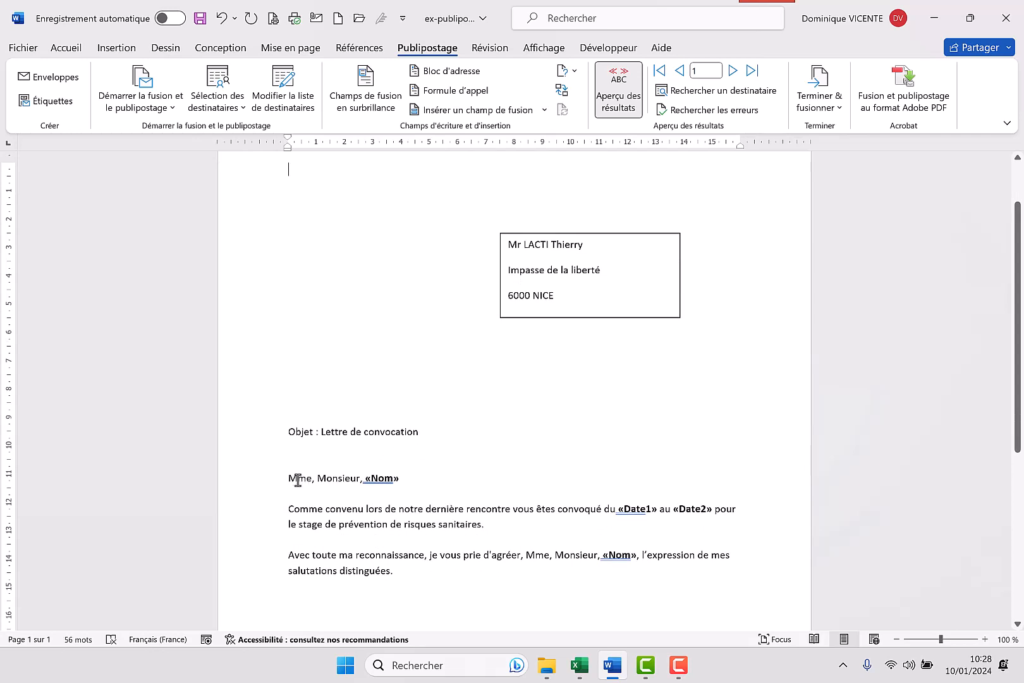
left_click_drag(408, 481, 292, 478)
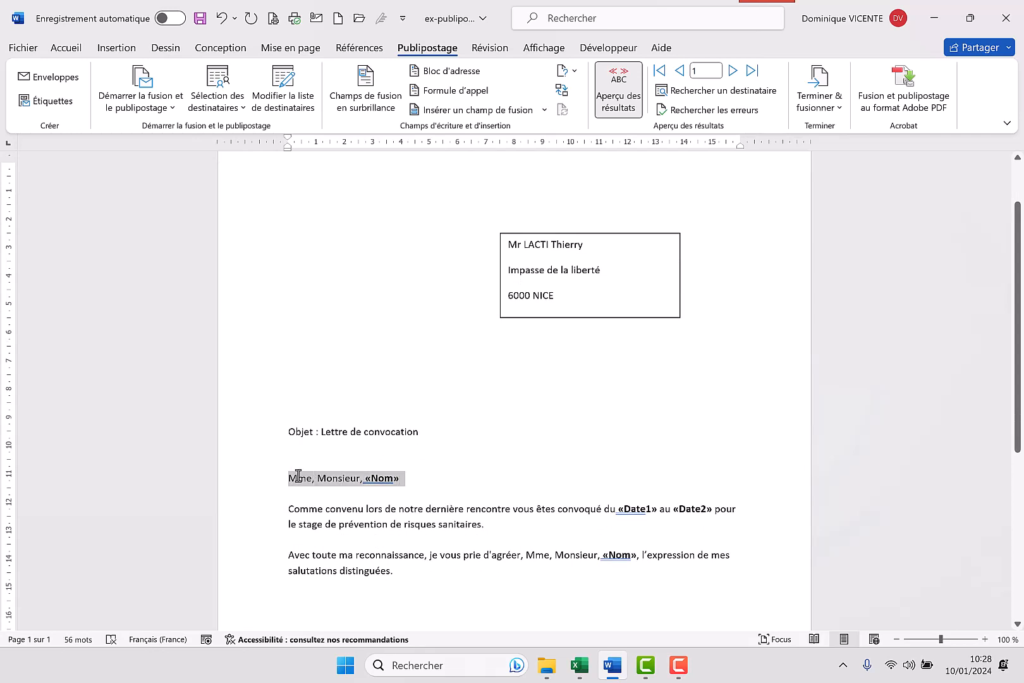
left_click(544, 110)
left_click(460, 132)
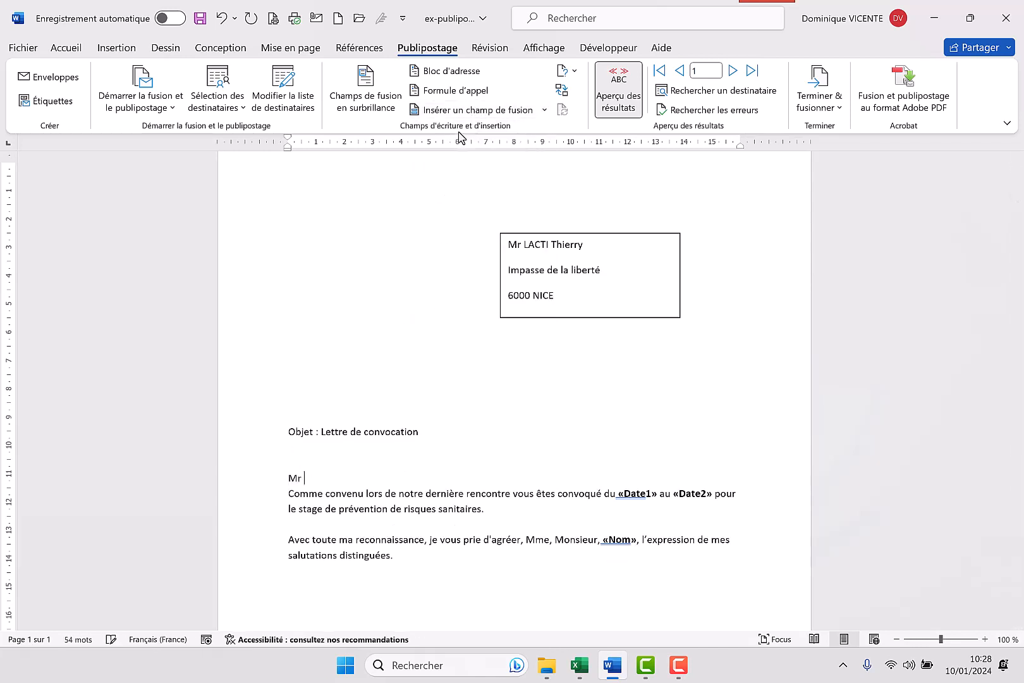
left_click(545, 110)
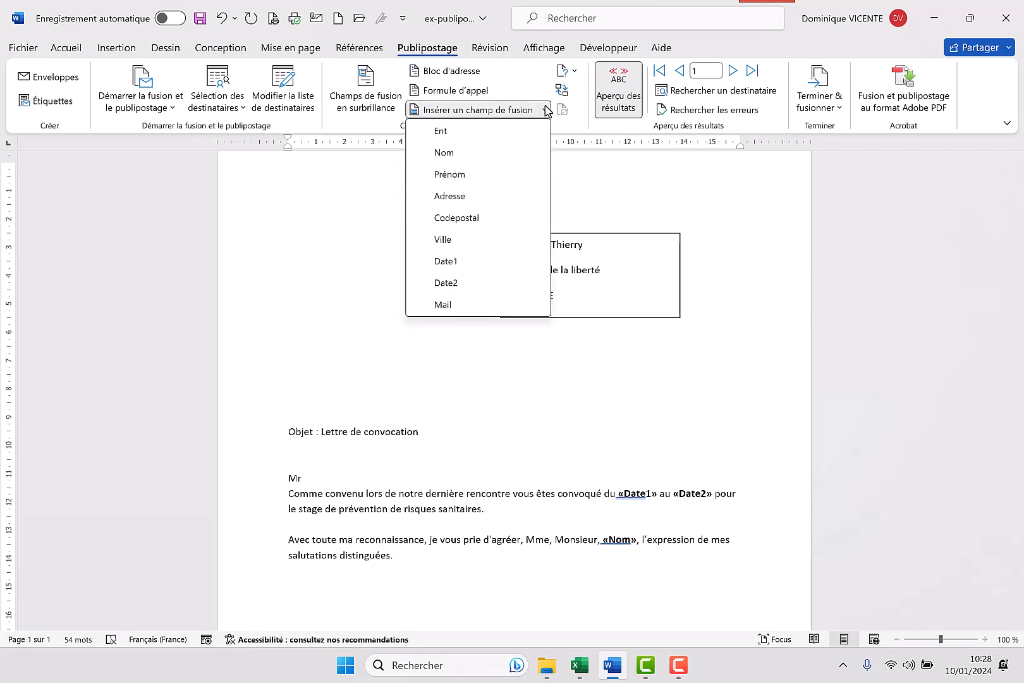
left_click(456, 154)
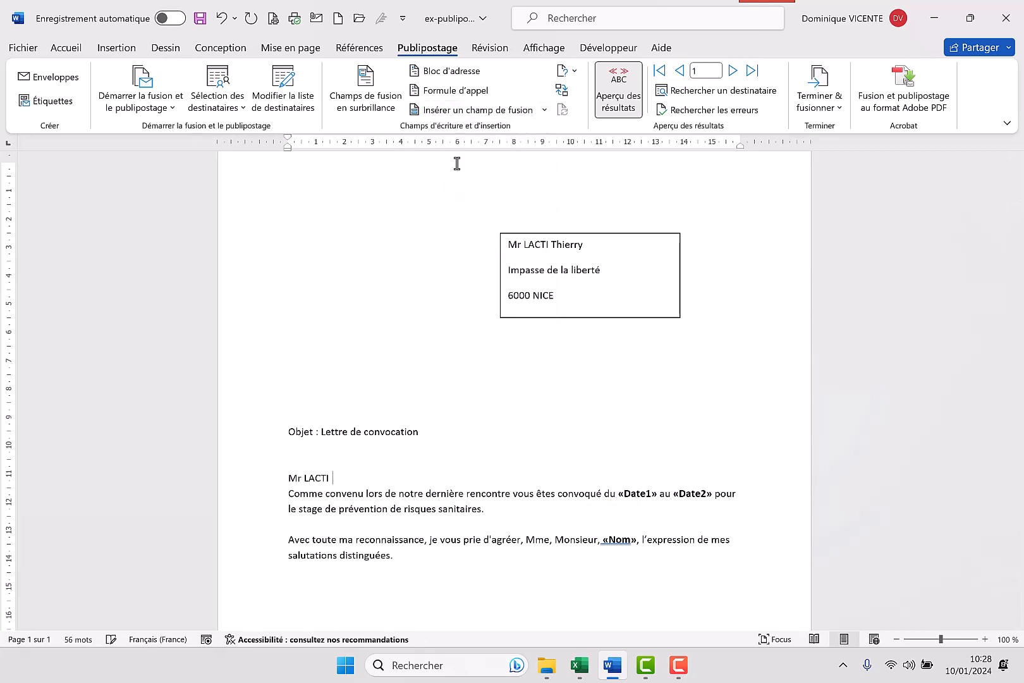
type(",")
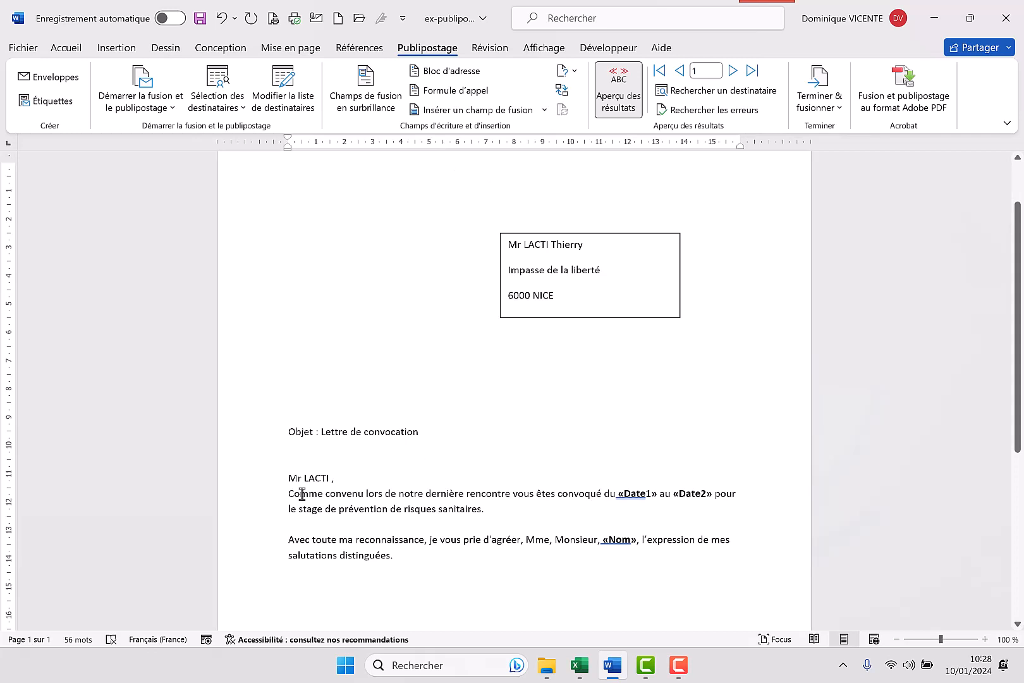
Replace the old «Date1» and «Date2» placeholders in the letter's first paragraph with the Date1 and Date2 merge fields
left_click(655, 494)
double_click(618, 497)
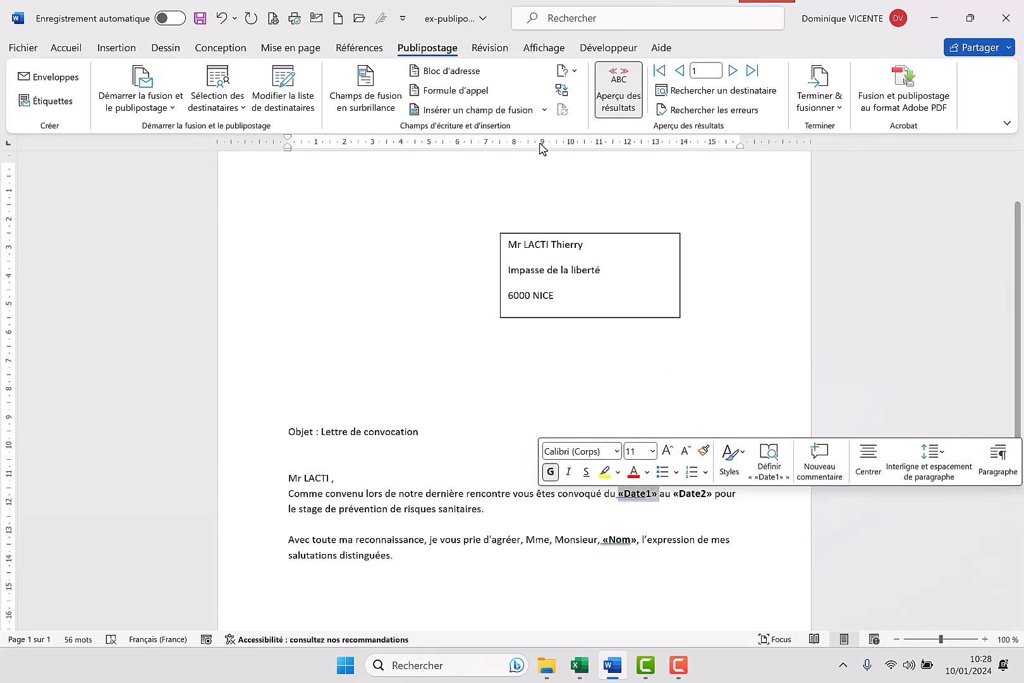
left_click(544, 110)
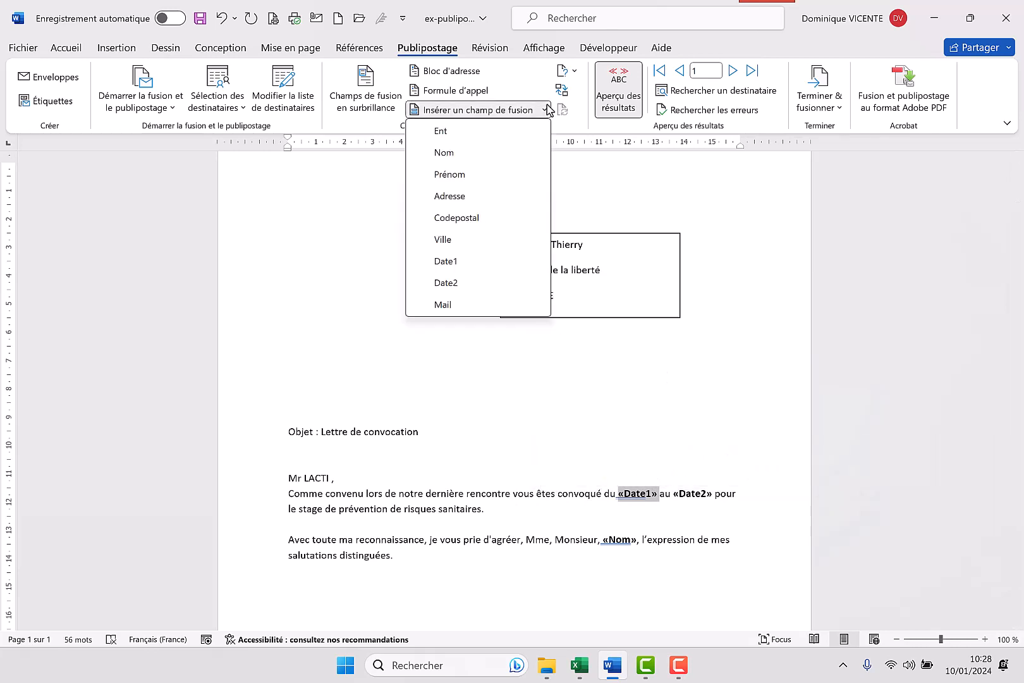
left_click(447, 261)
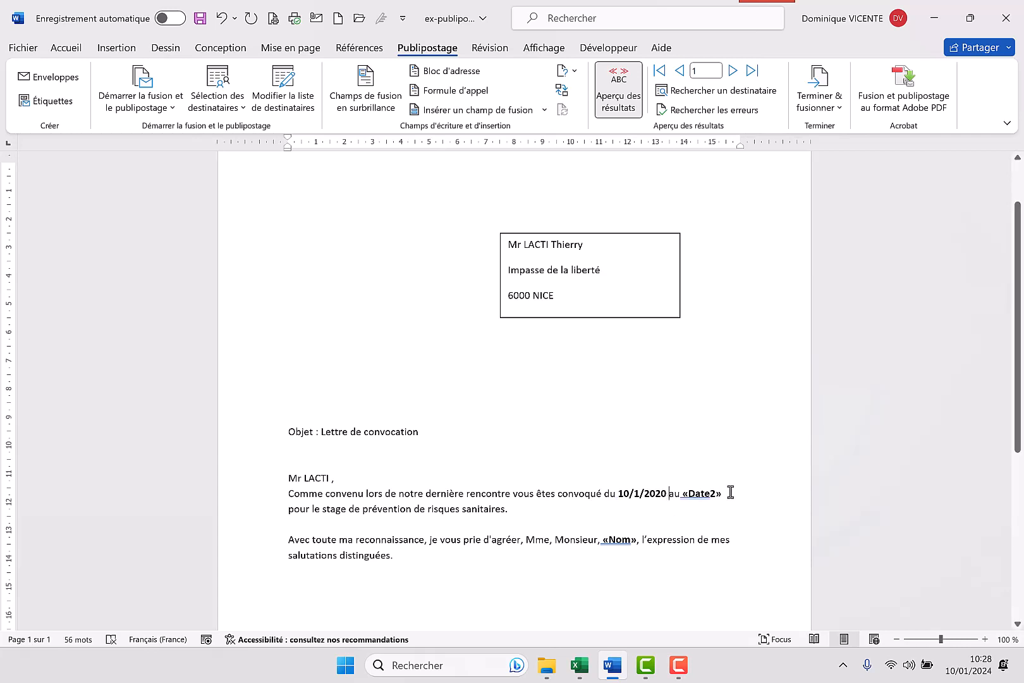
left_click_drag(712, 495, 738, 496)
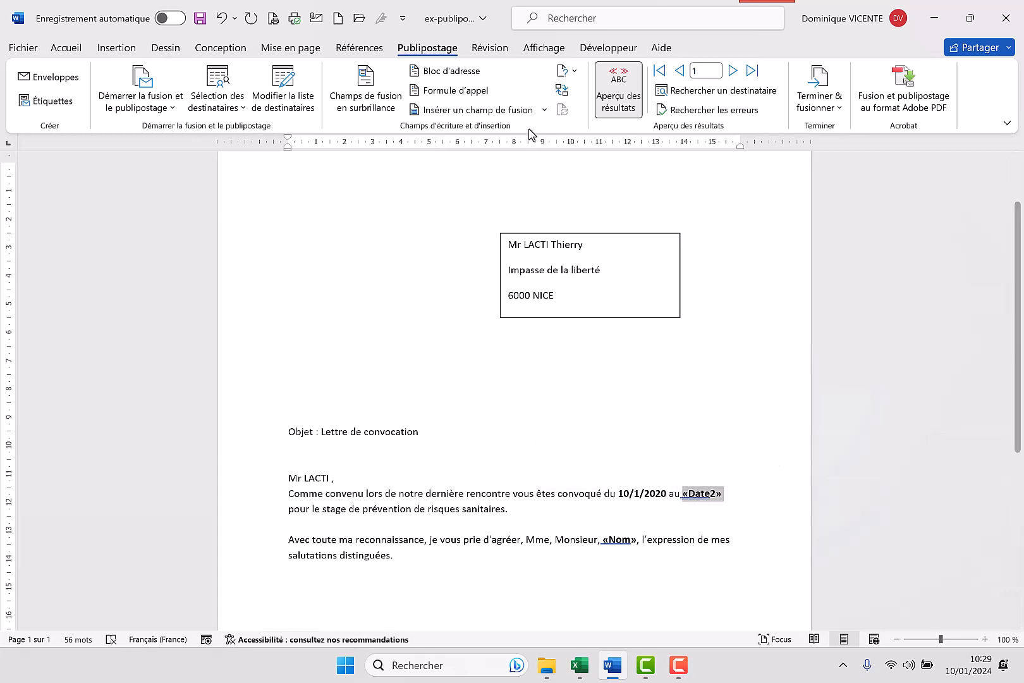
left_click(481, 110)
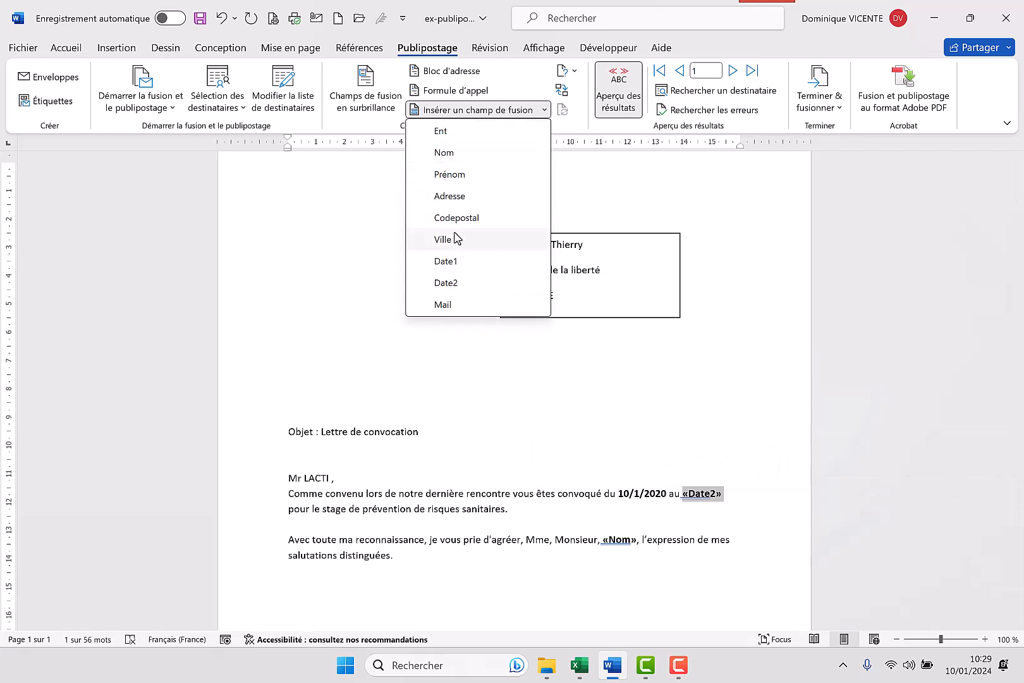
left_click(447, 284)
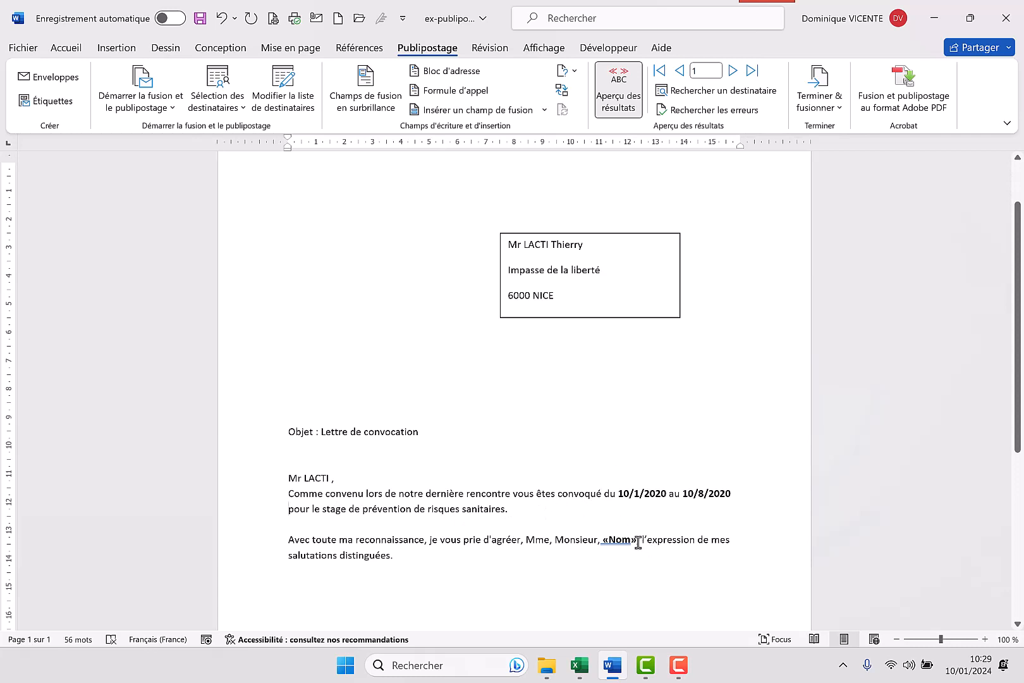
Replace "Mme, Monsieur, «Nom»," in the closing sentence with the Ent and Nom merge fields
left_click_drag(630, 538, 537, 540)
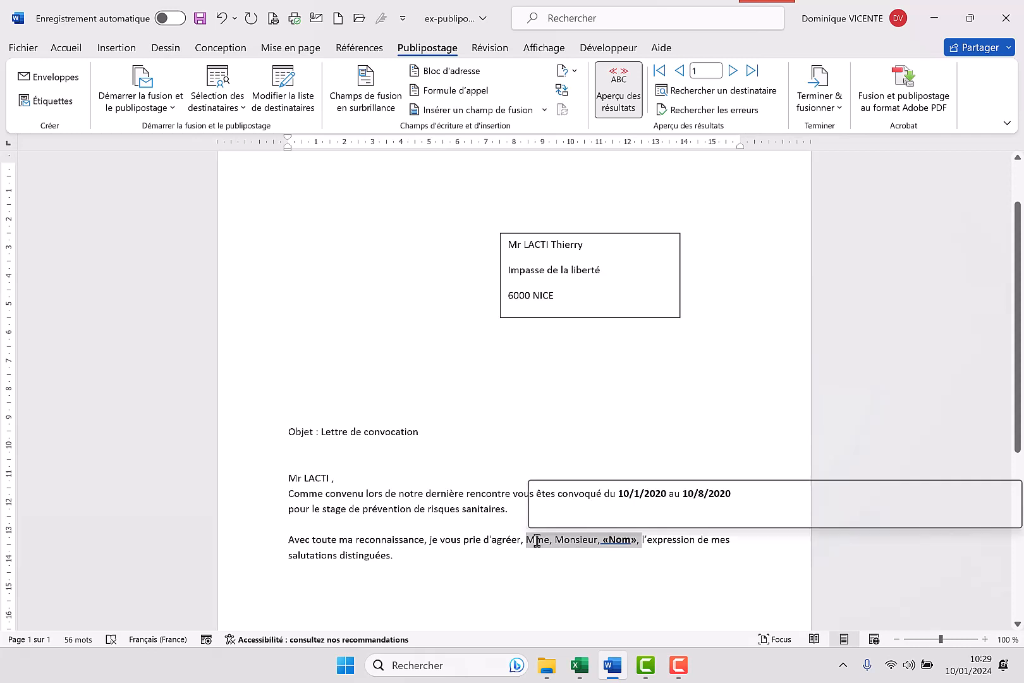
left_click(545, 110)
left_click(453, 135)
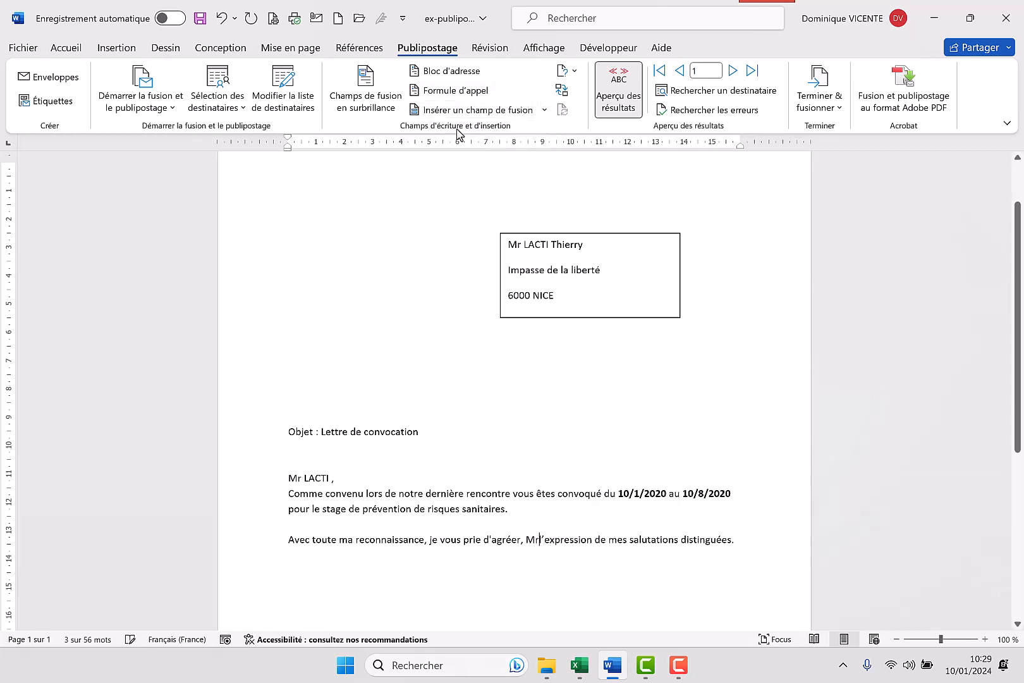
left_click(544, 110)
left_click(444, 152)
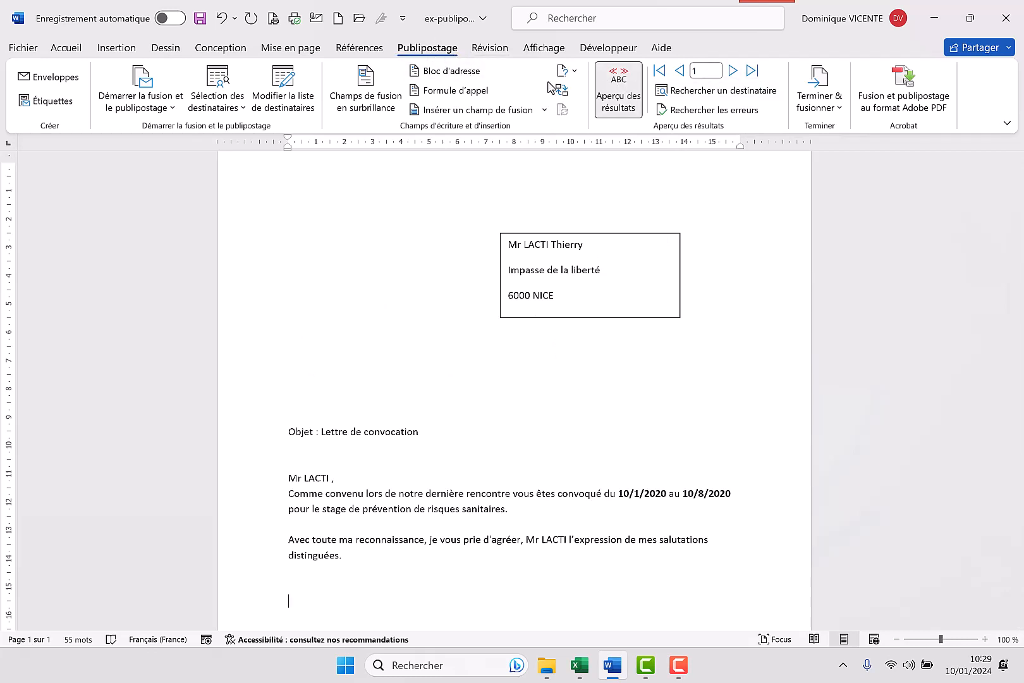
Go through the previewed letters one recipient at a time up to record 8
left_click(733, 70)
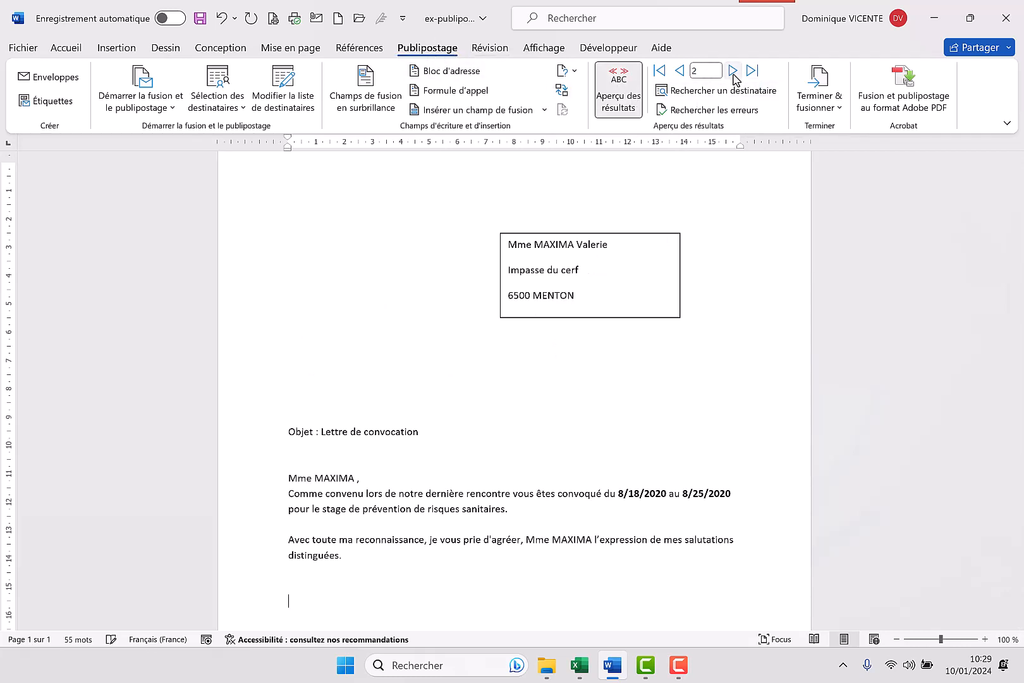
left_click(733, 71)
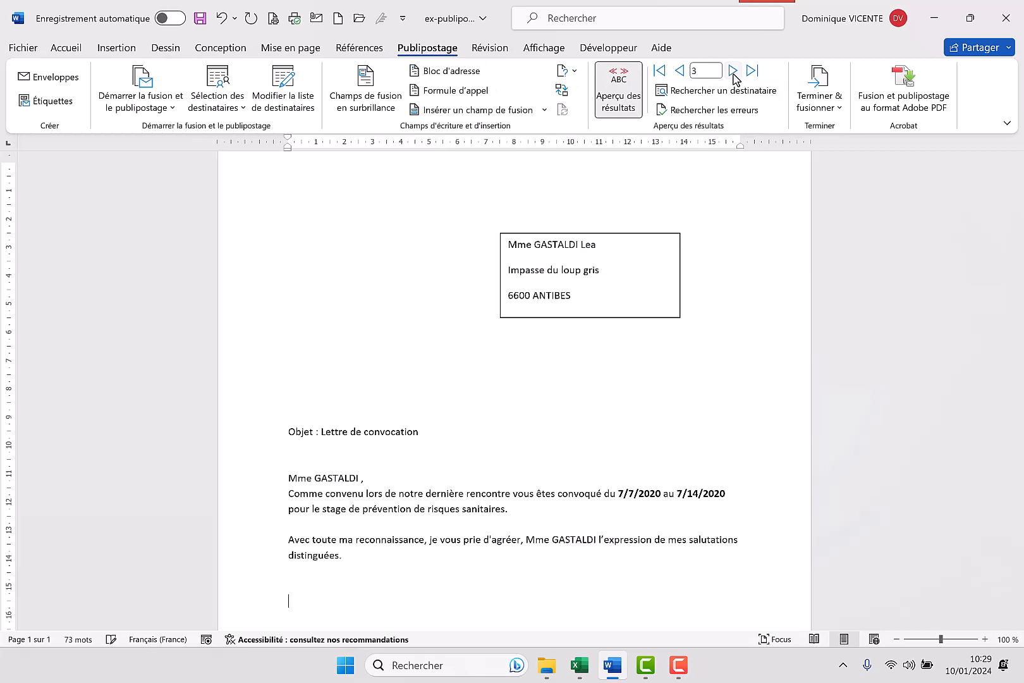
left_click(733, 71)
left_click(733, 72)
left_click(733, 72)
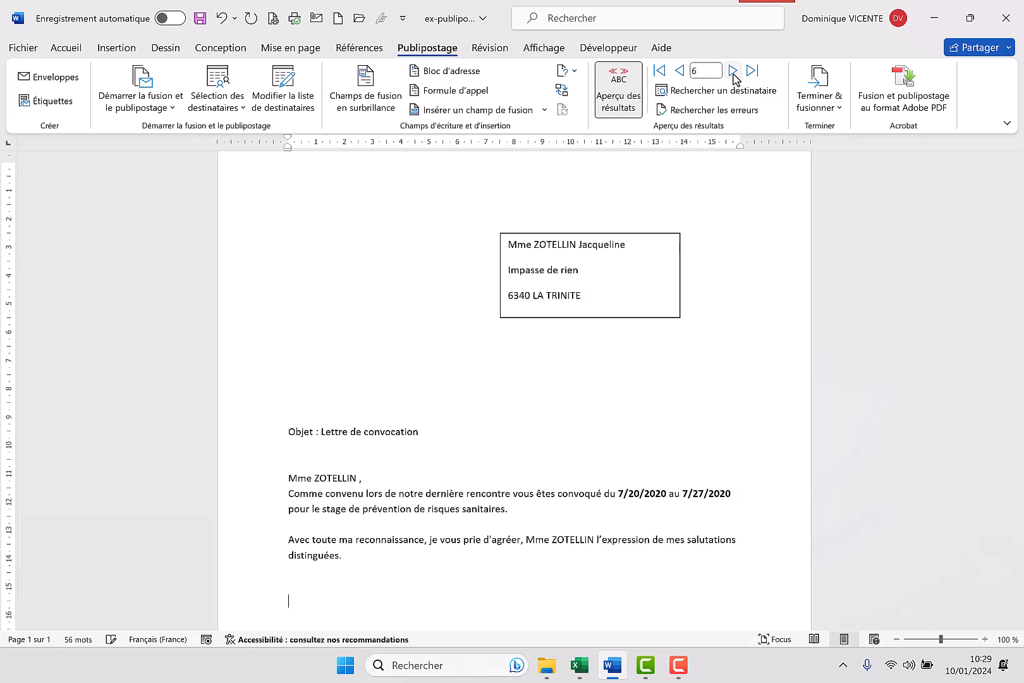
left_click(733, 72)
left_click(733, 72)
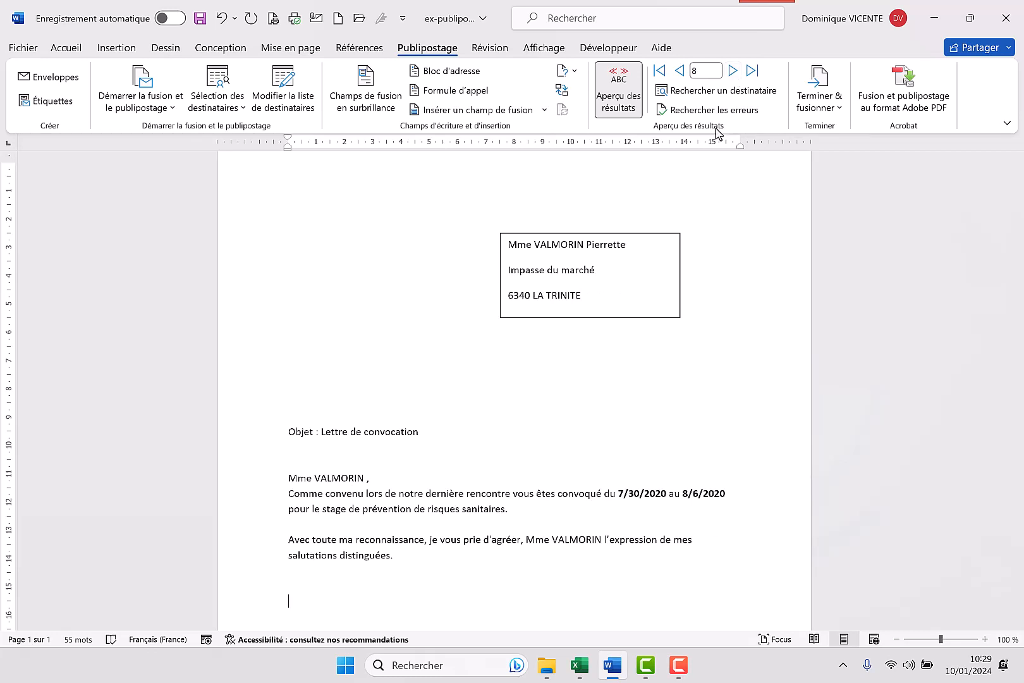
Add a blank line between the address text box and the Objet line, and check the letter's layout down to the signature
scroll(642, 448, "down", 8)
scroll(632, 459, "up", 8)
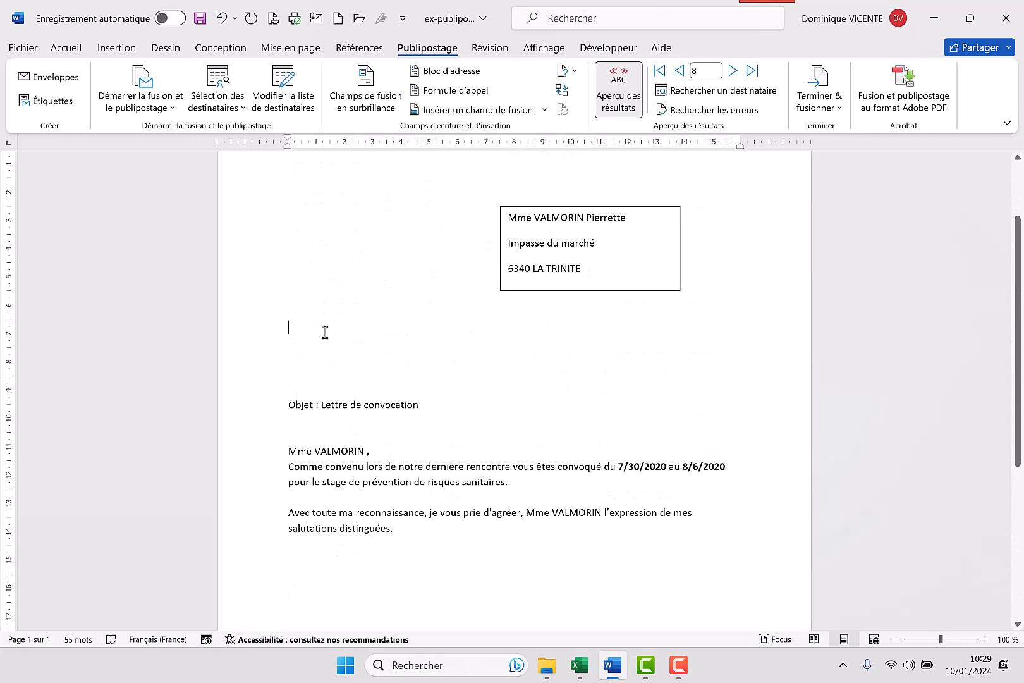
key("Return")
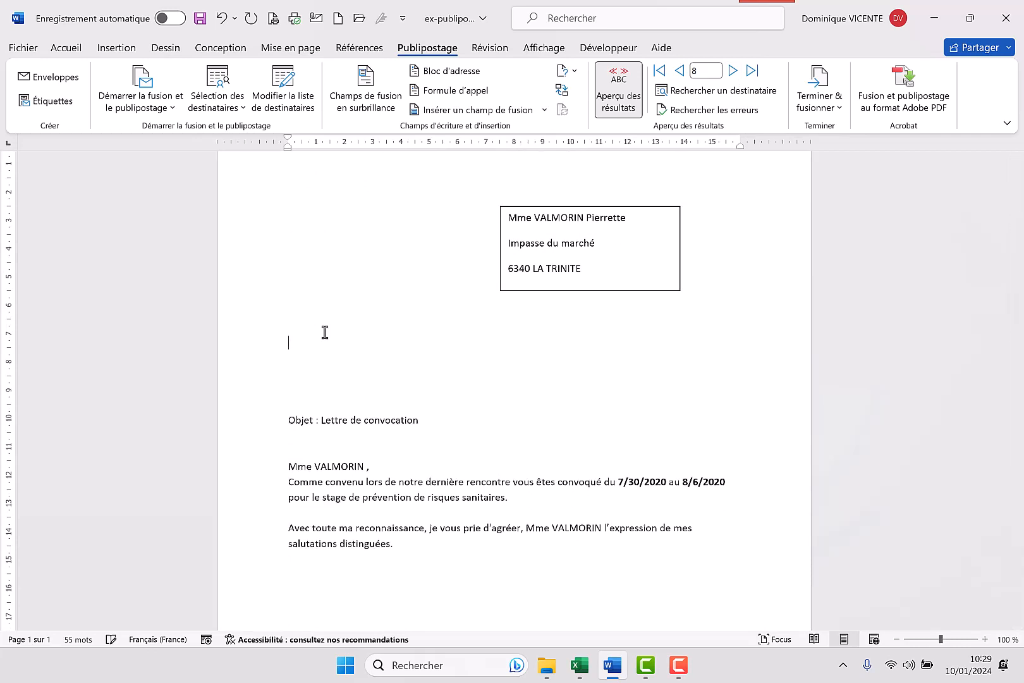
scroll(626, 409, "down", 1)
left_click_drag(626, 409, 451, 345)
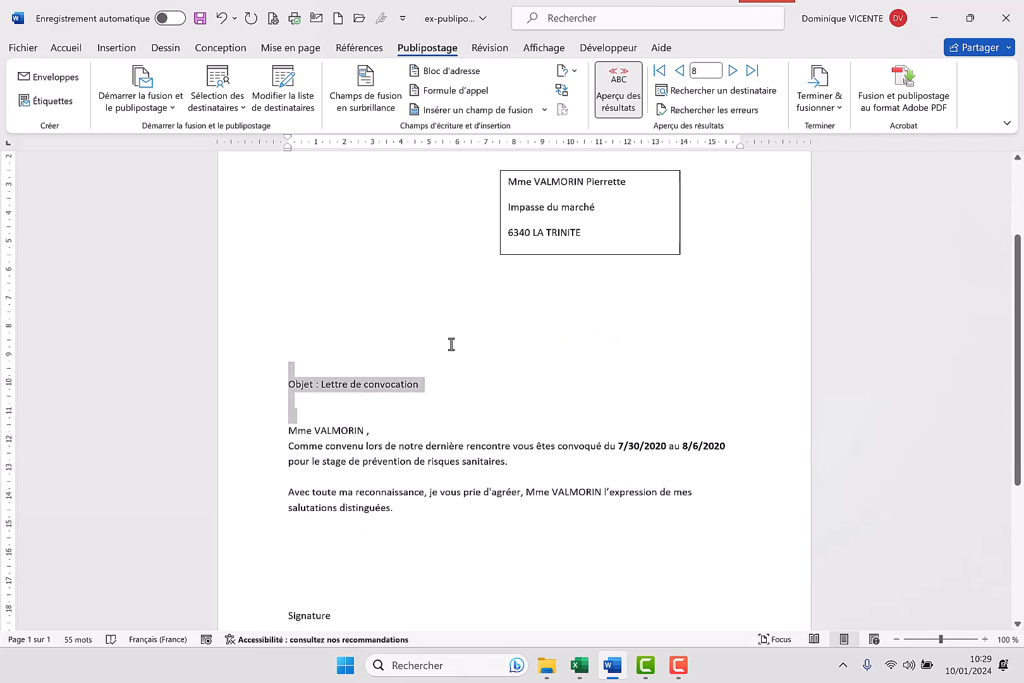
left_click(783, 327)
scroll(481, 528, "down", 4)
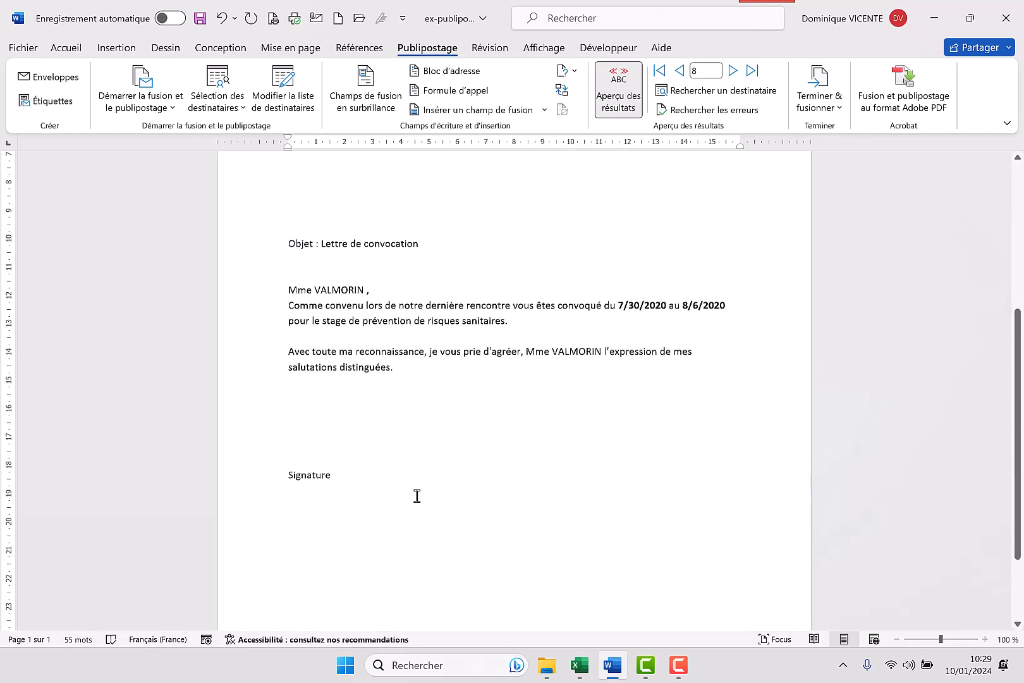
scroll(470, 500, "up", 5)
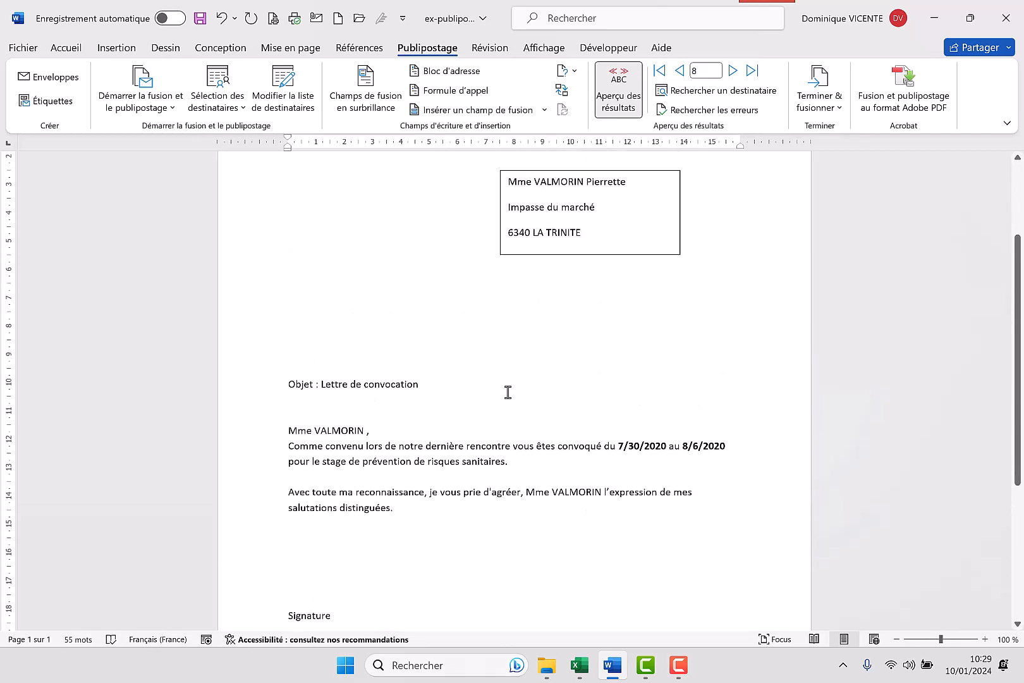
scroll(435, 245, "up", 1)
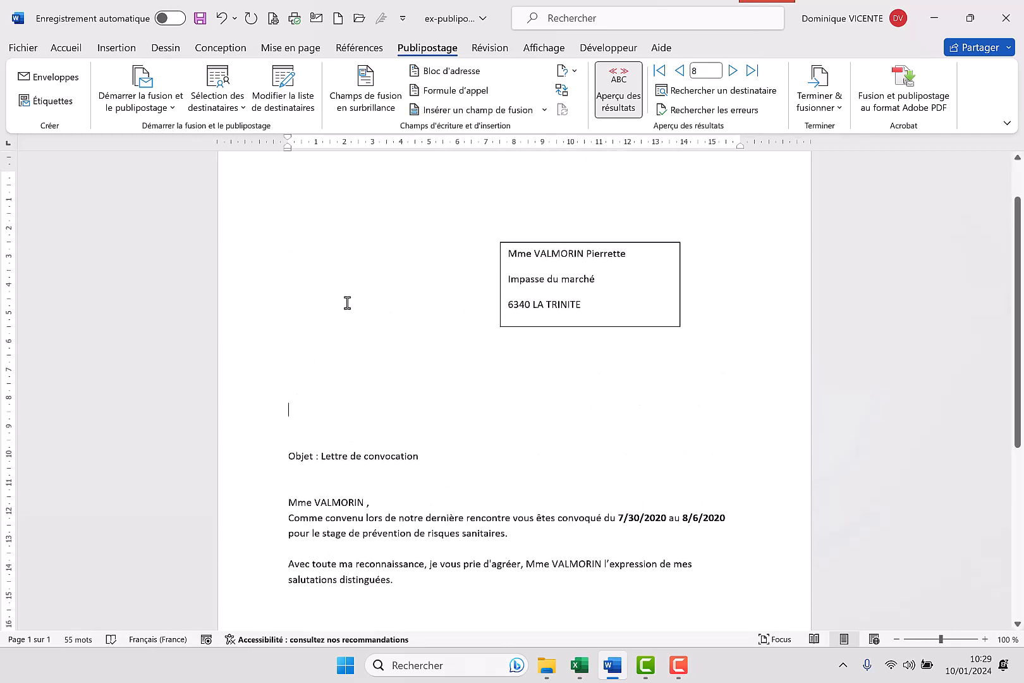
Remove the outline from the address text box by setting its contour to Sans contour
left_click(644, 323)
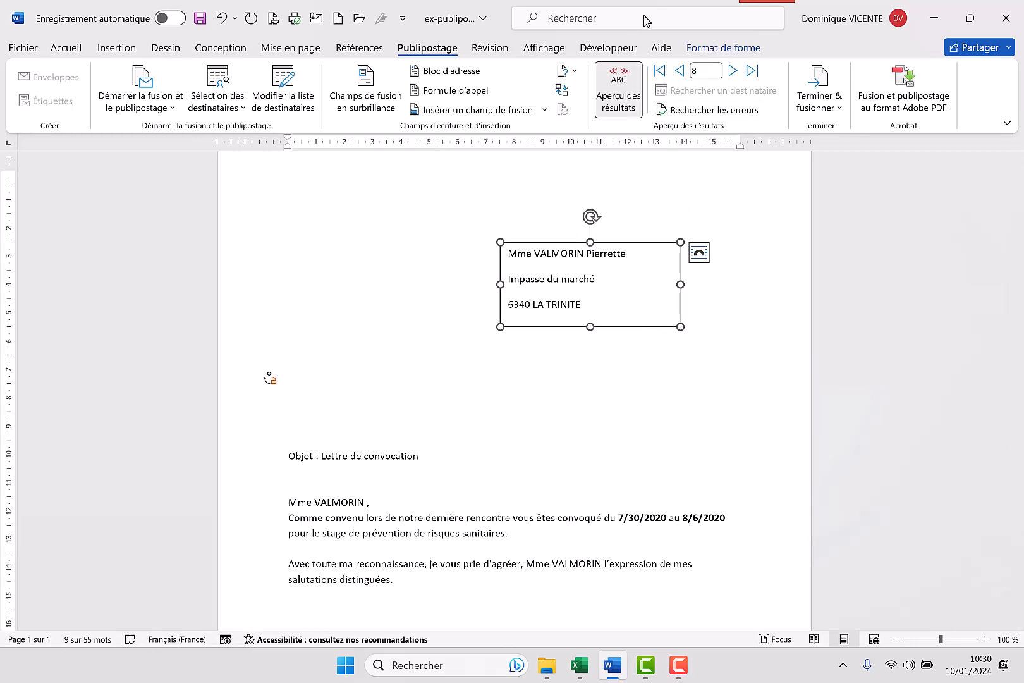
left_click(742, 50)
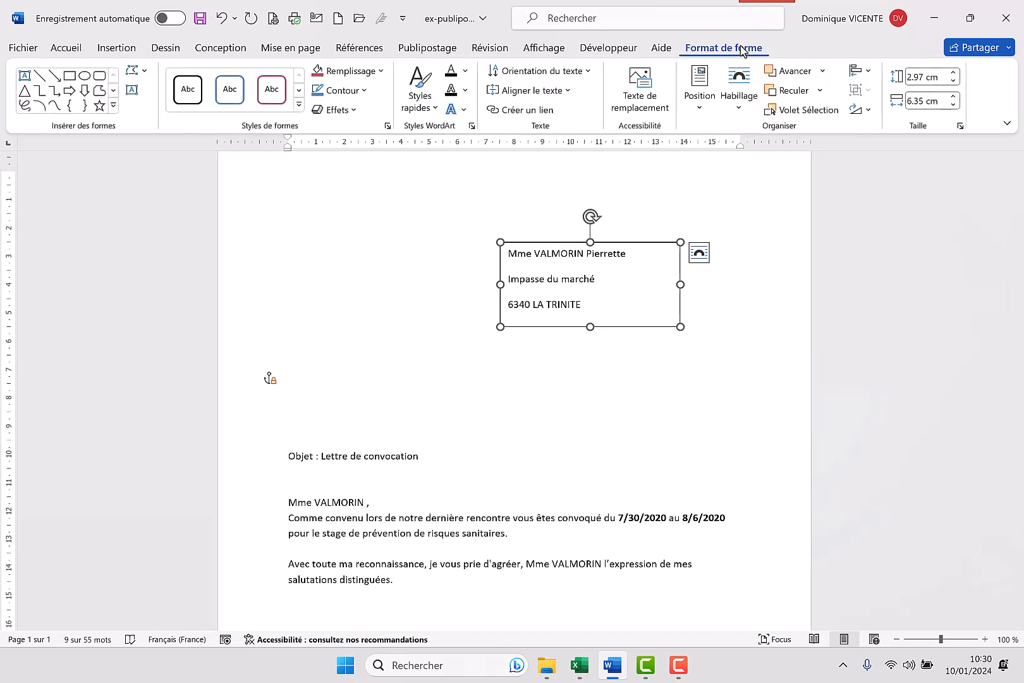
left_click(364, 92)
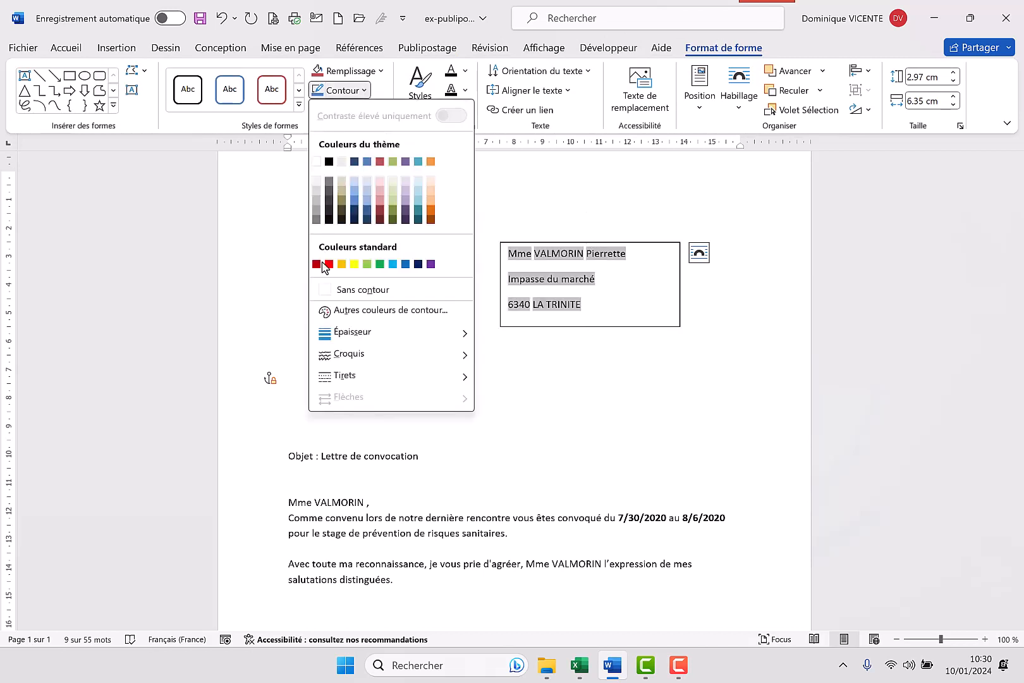
left_click(323, 298)
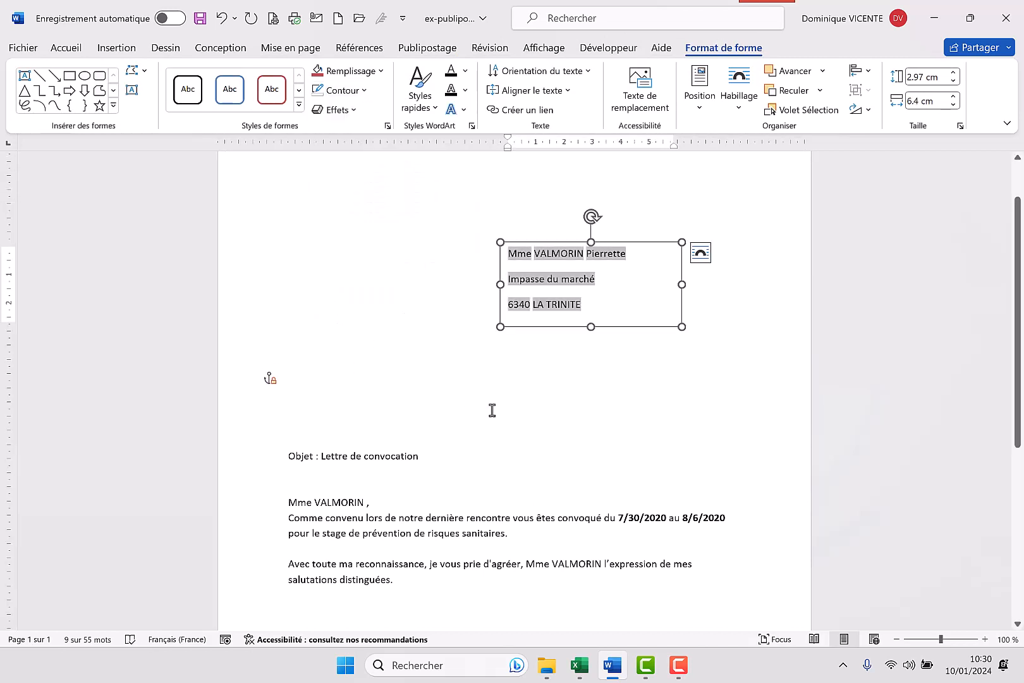
left_click(579, 439)
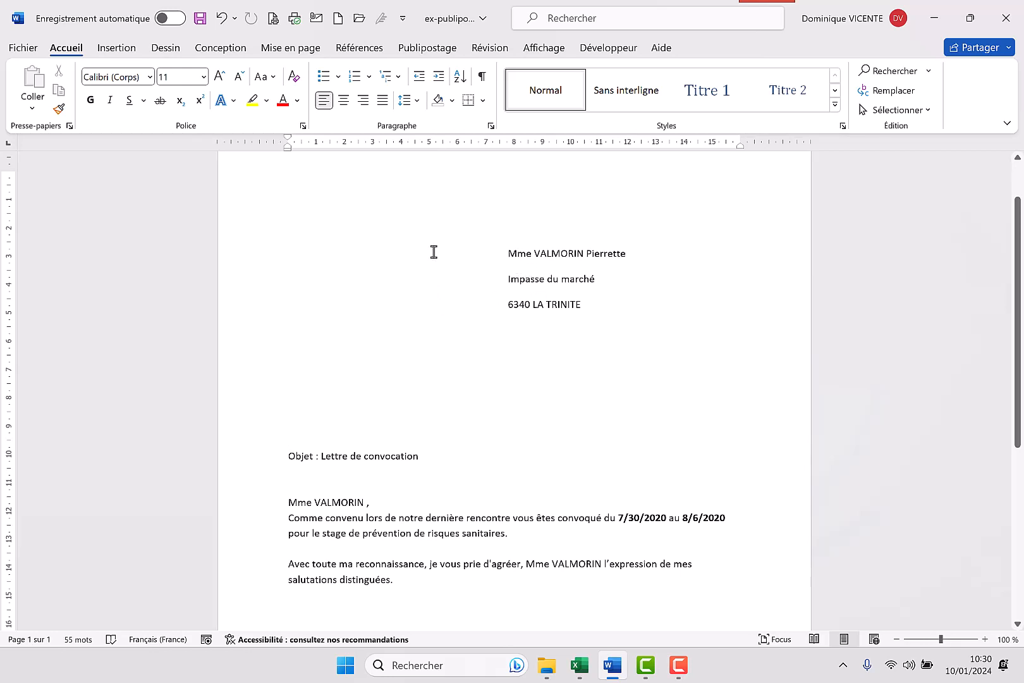
Try the Sans interligne style on the three address lines in the text box
left_click_drag(588, 313, 513, 267)
left_click(723, 48)
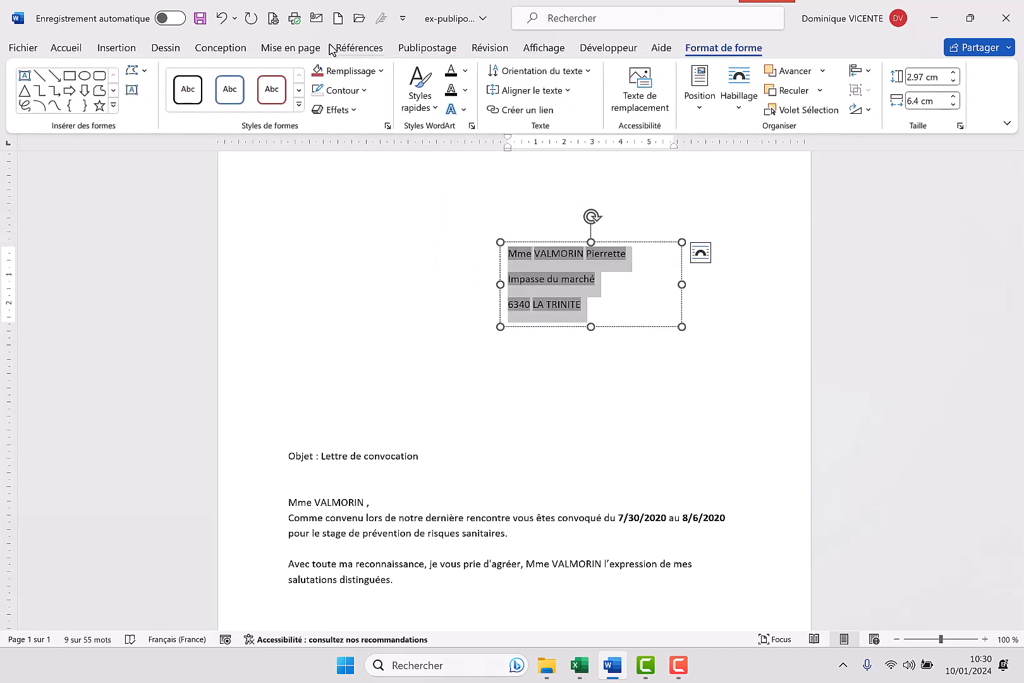
left_click(69, 49)
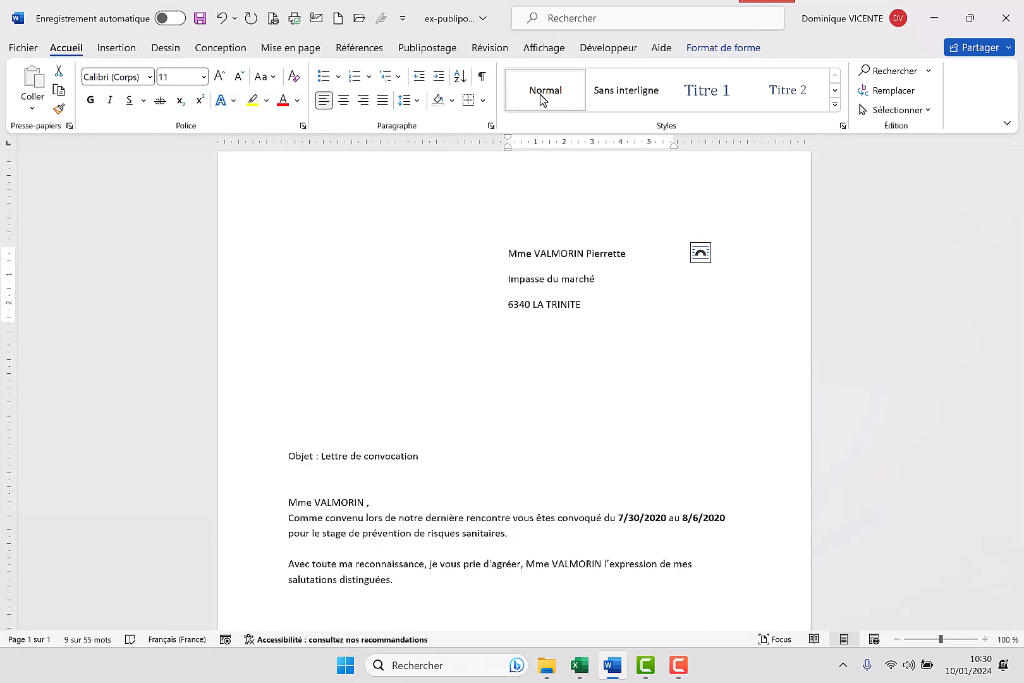
left_click(618, 108)
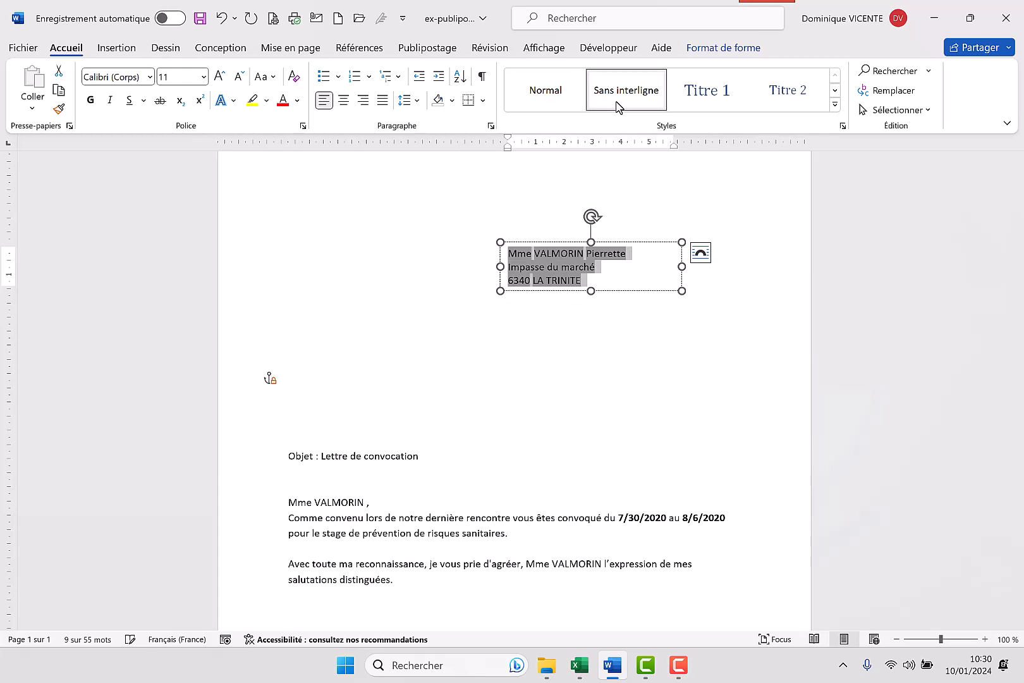
left_click(659, 351)
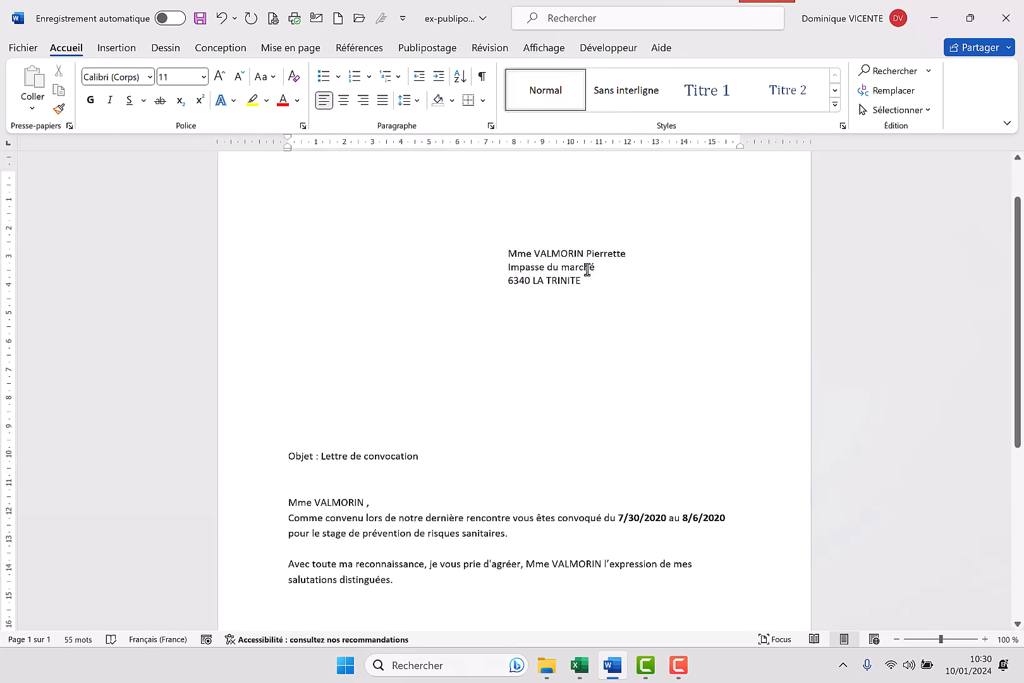
Format the three address lines with the Normal style, font size 12 and bold
left_click_drag(580, 283, 502, 256)
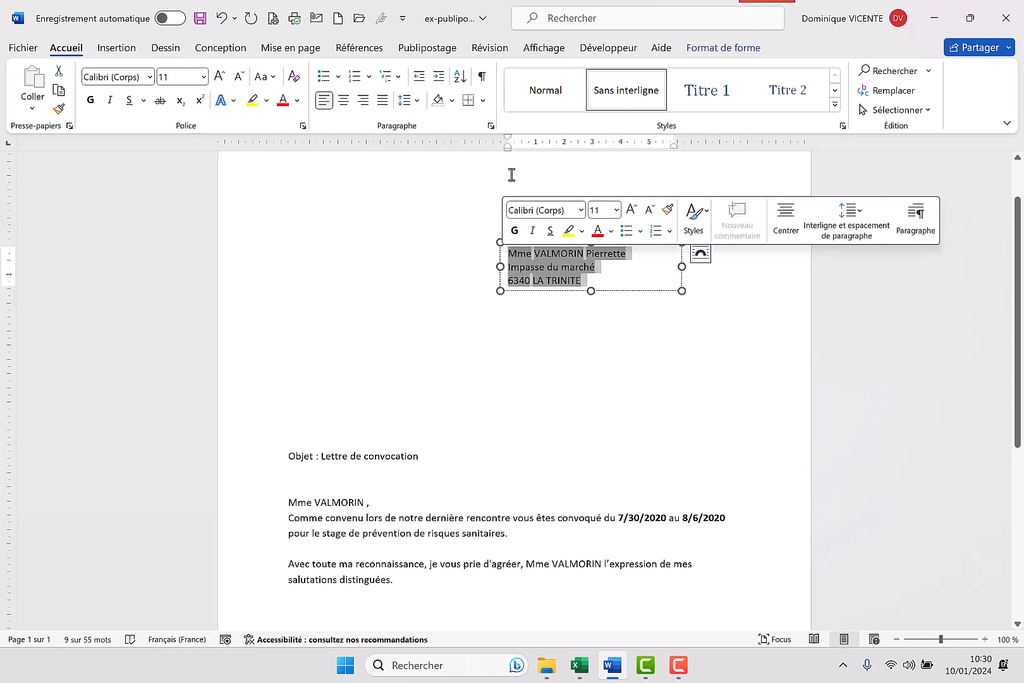
left_click(540, 96)
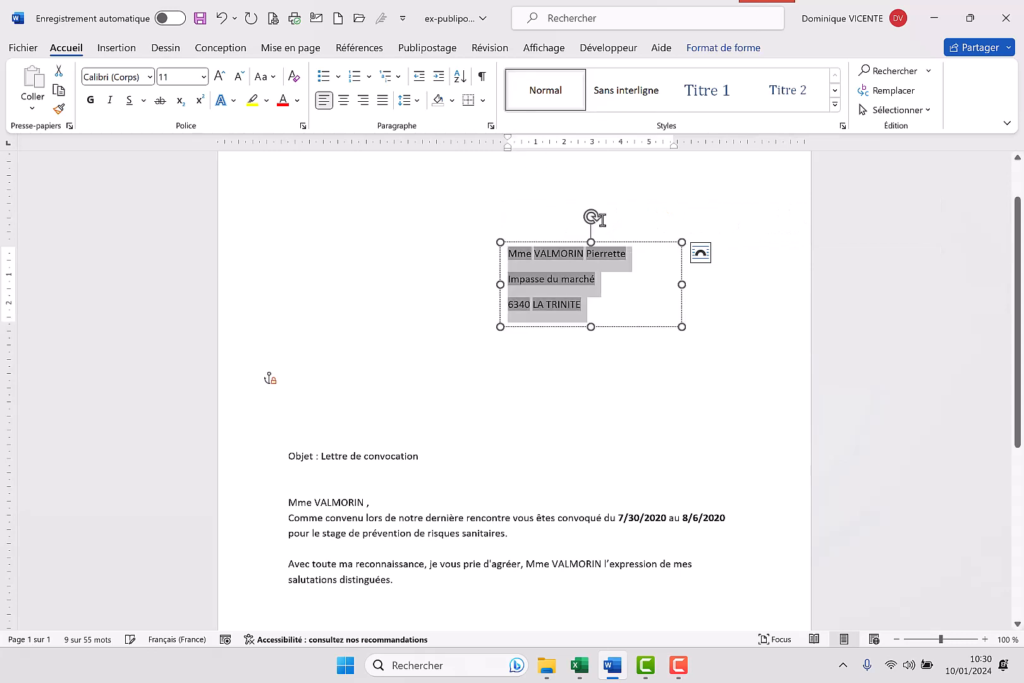
left_click(220, 77)
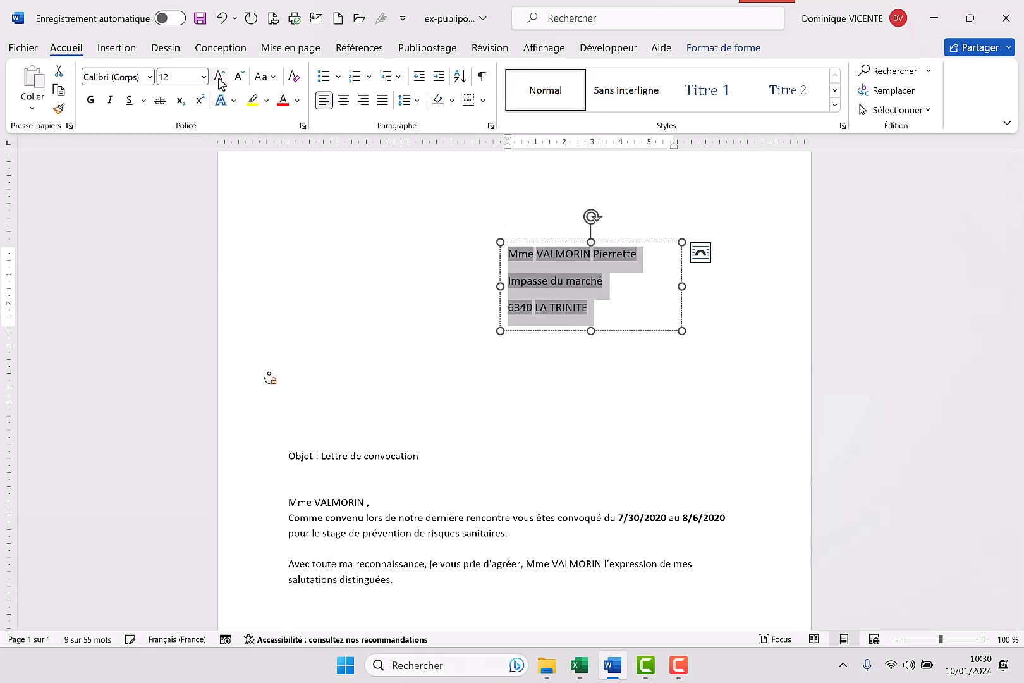
left_click(91, 101)
left_click(679, 422)
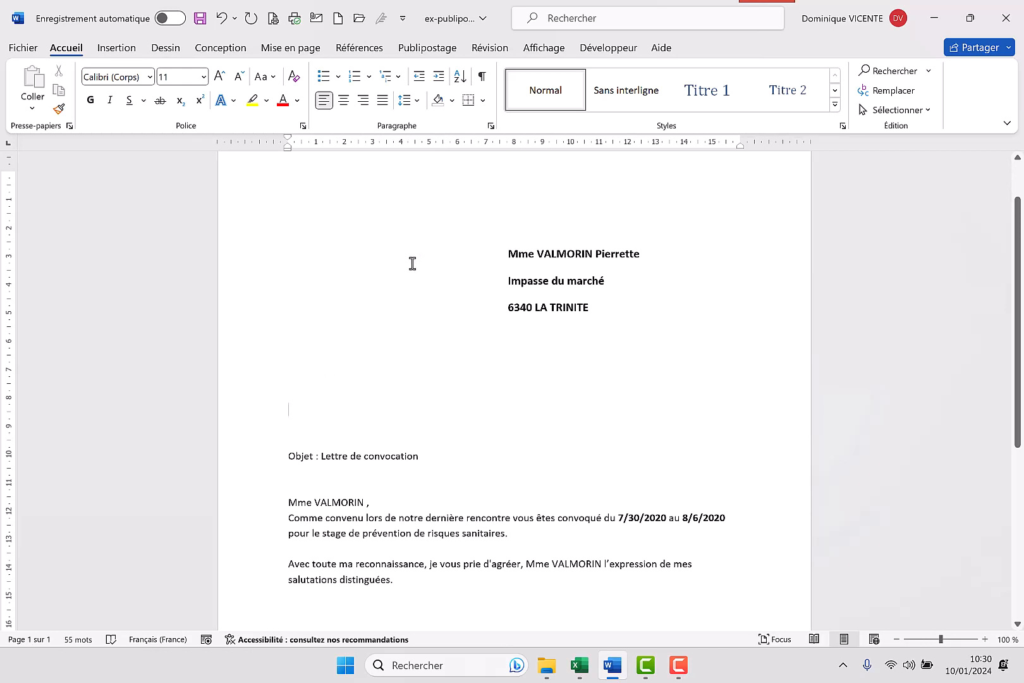
Merge only the current record to the printer, using Microsoft Print to PDF
left_click(421, 52)
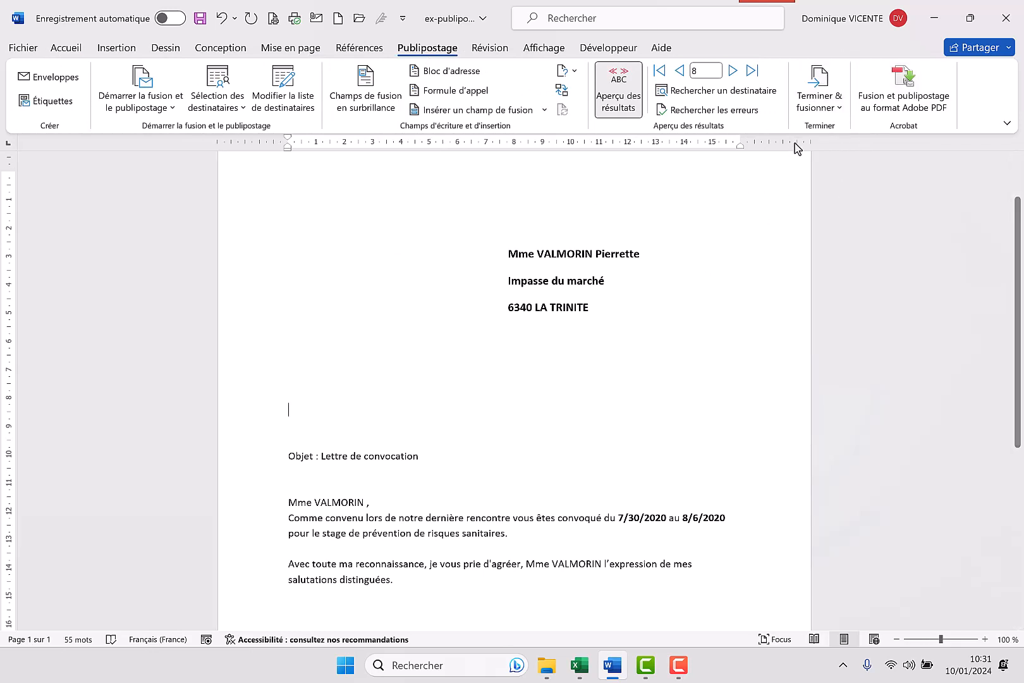
left_click(824, 107)
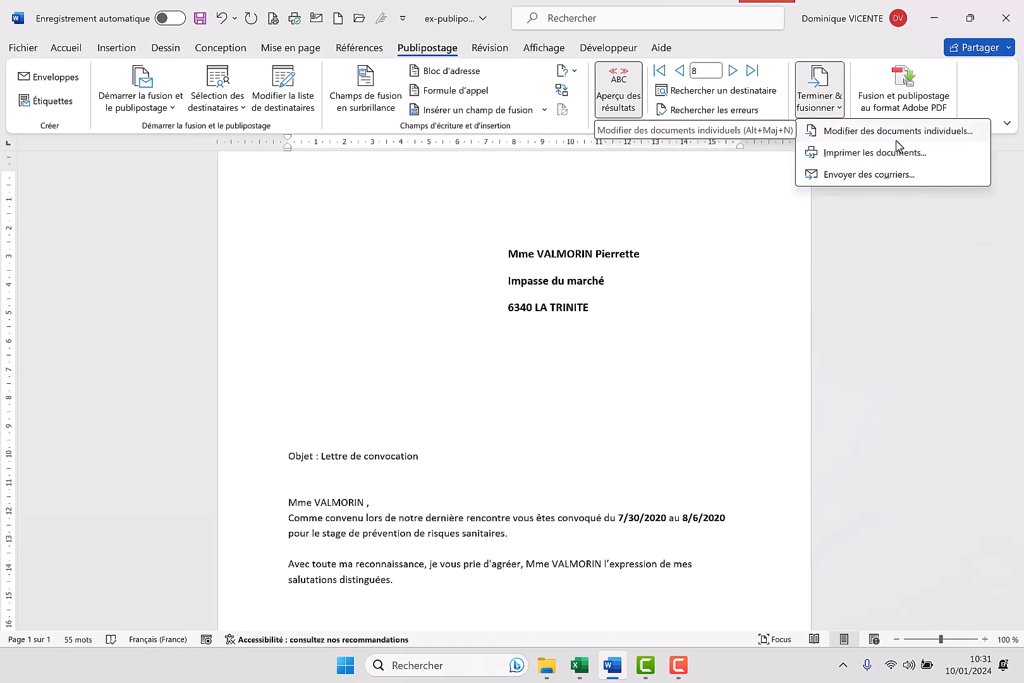
left_click(857, 164)
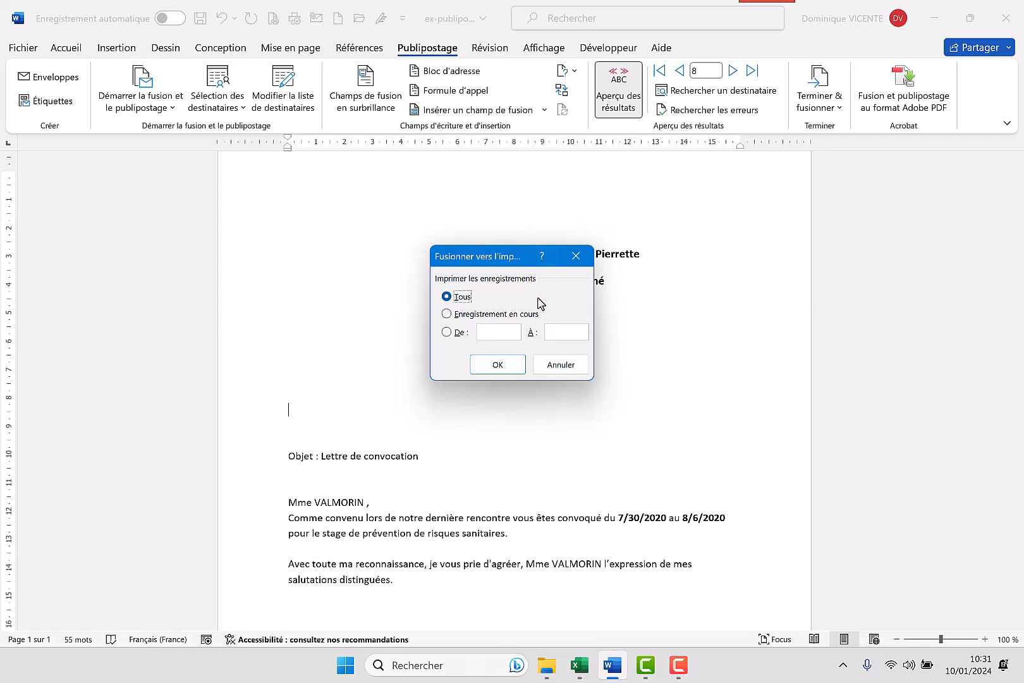
left_click(446, 315)
left_click(486, 370)
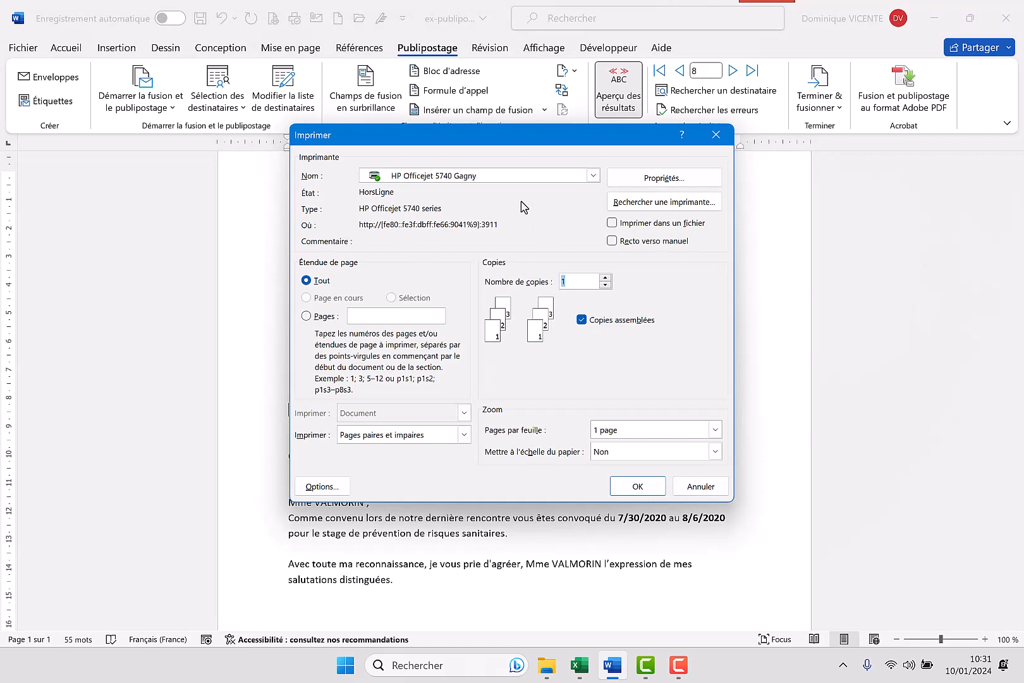
left_click(593, 177)
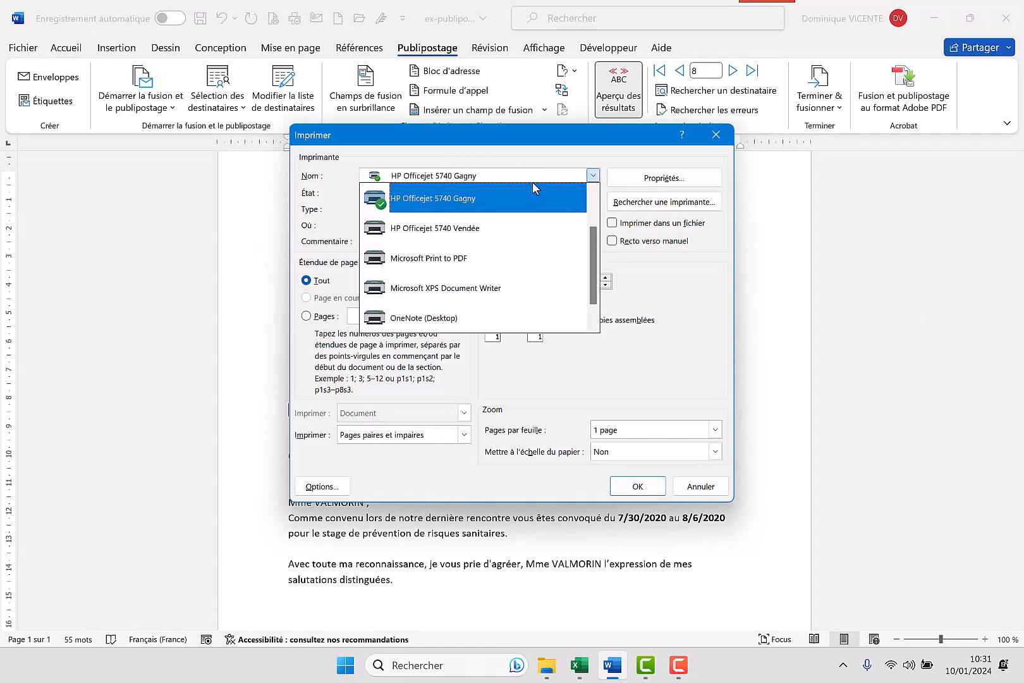
left_click(442, 264)
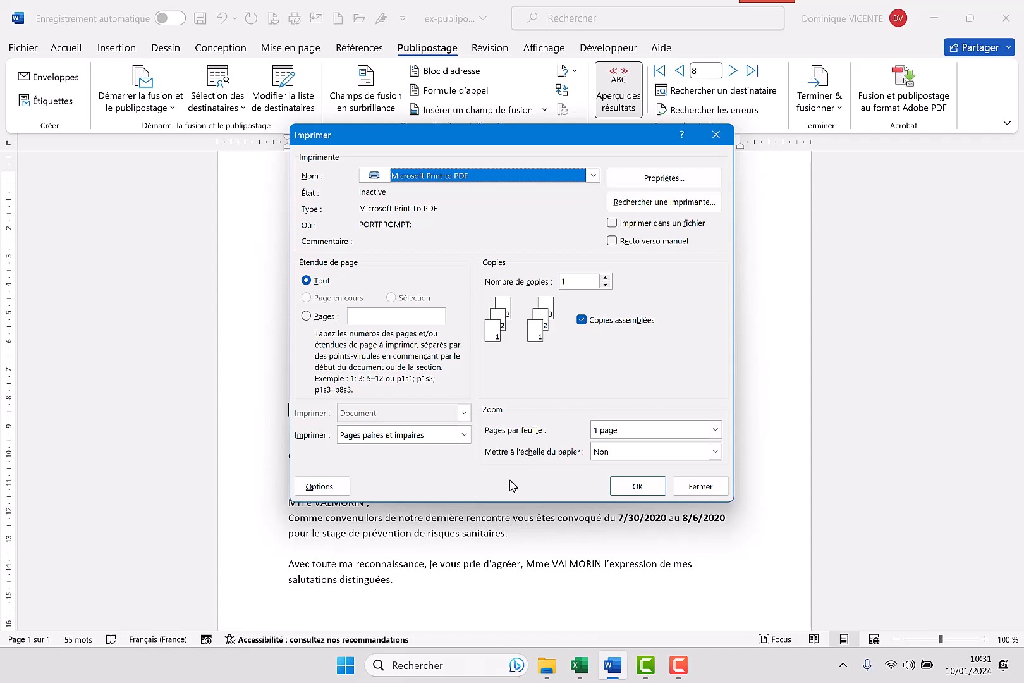
left_click(643, 487)
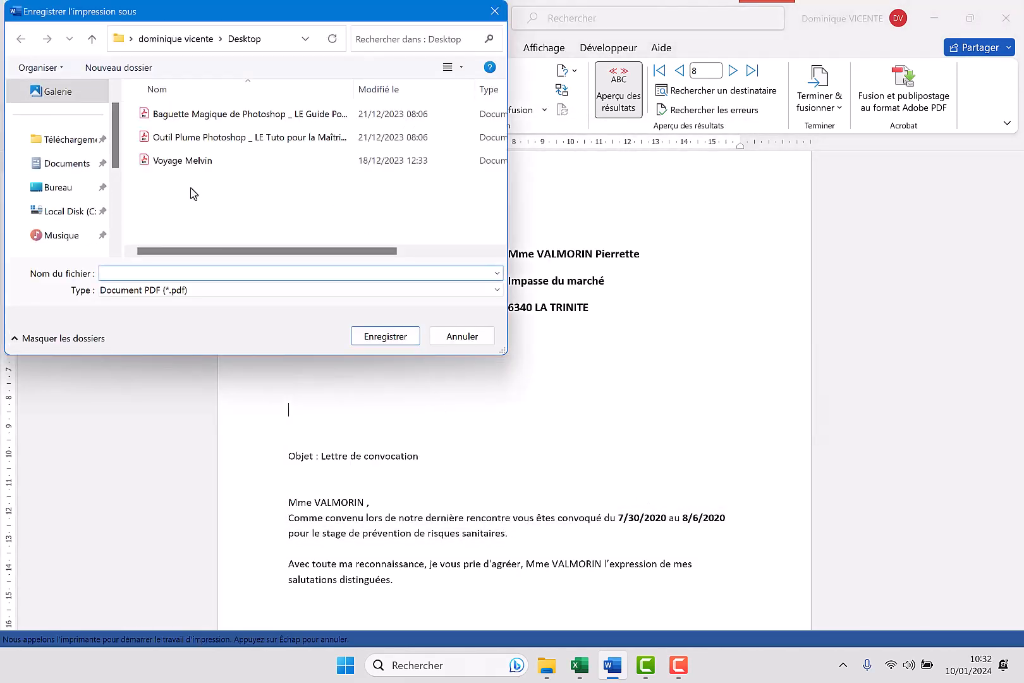
Save the PDF print output as Test1 in the Microtel folder on the desktop
left_click(58, 187)
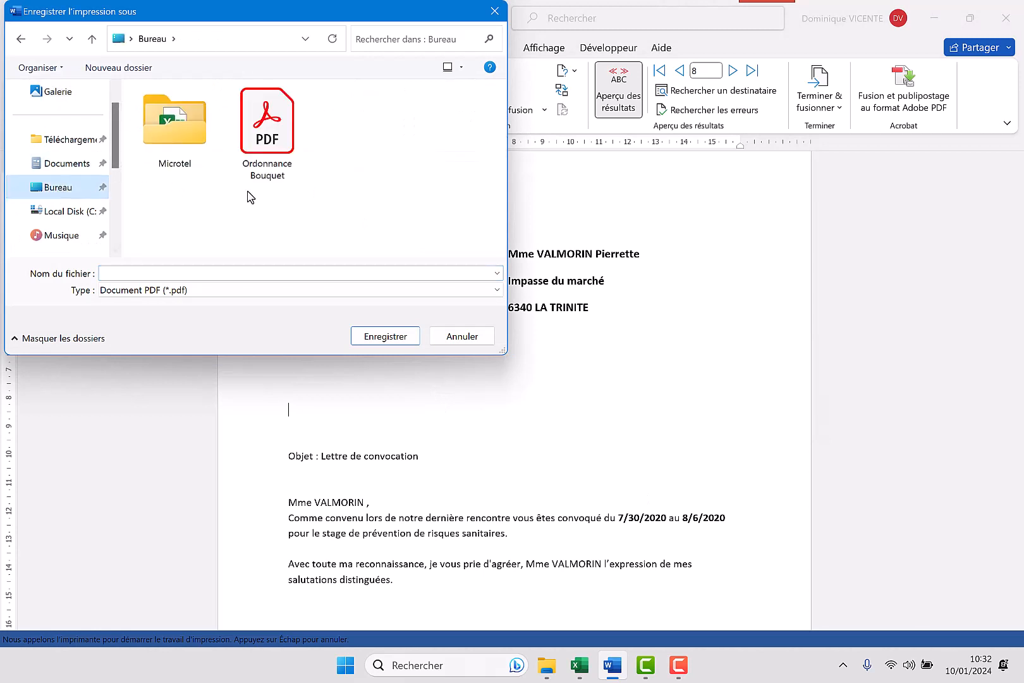
left_click(187, 122)
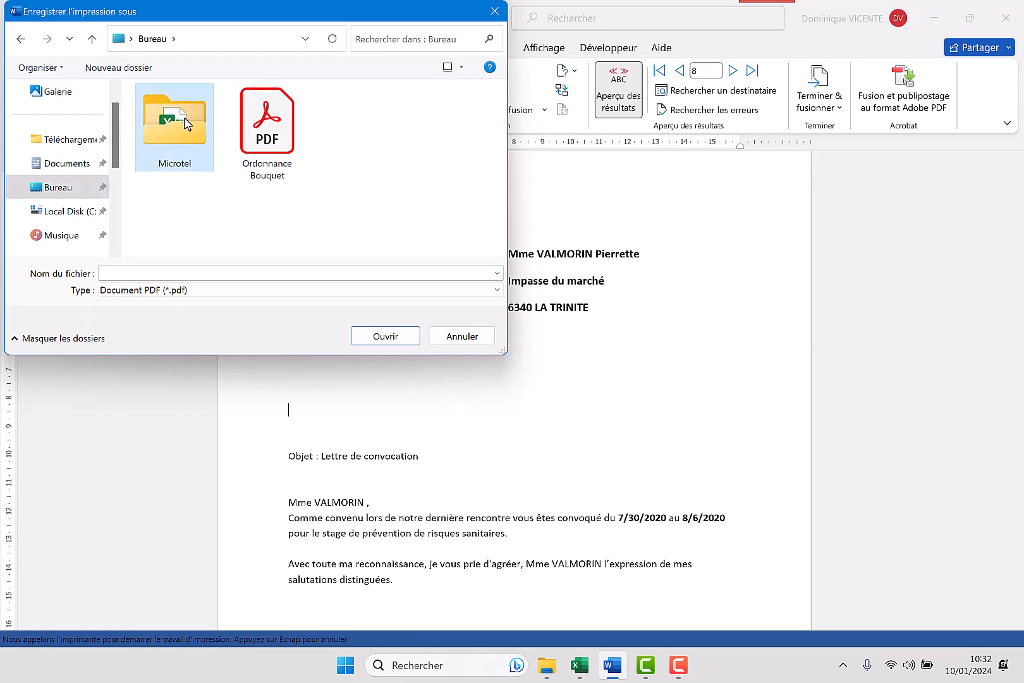
double_click(183, 134)
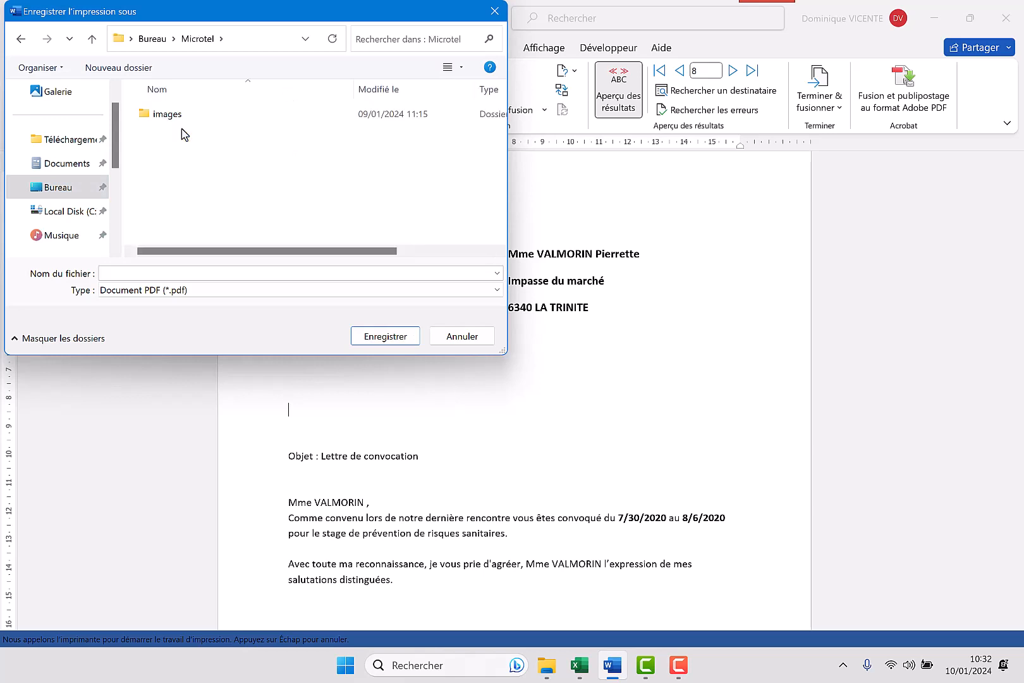
left_click(183, 274)
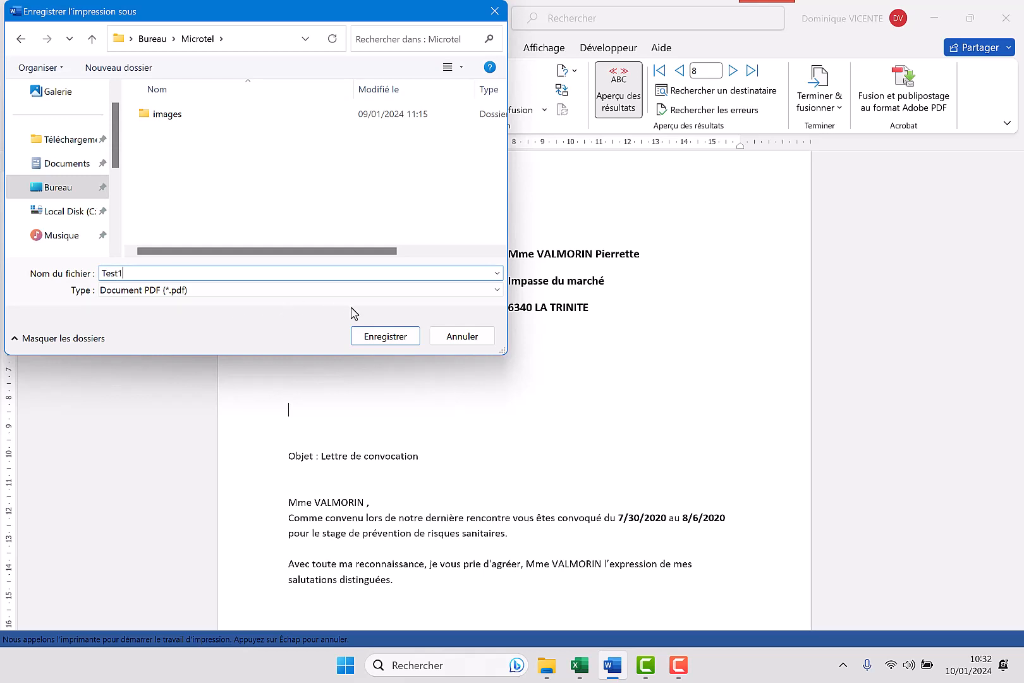
left_click(390, 341)
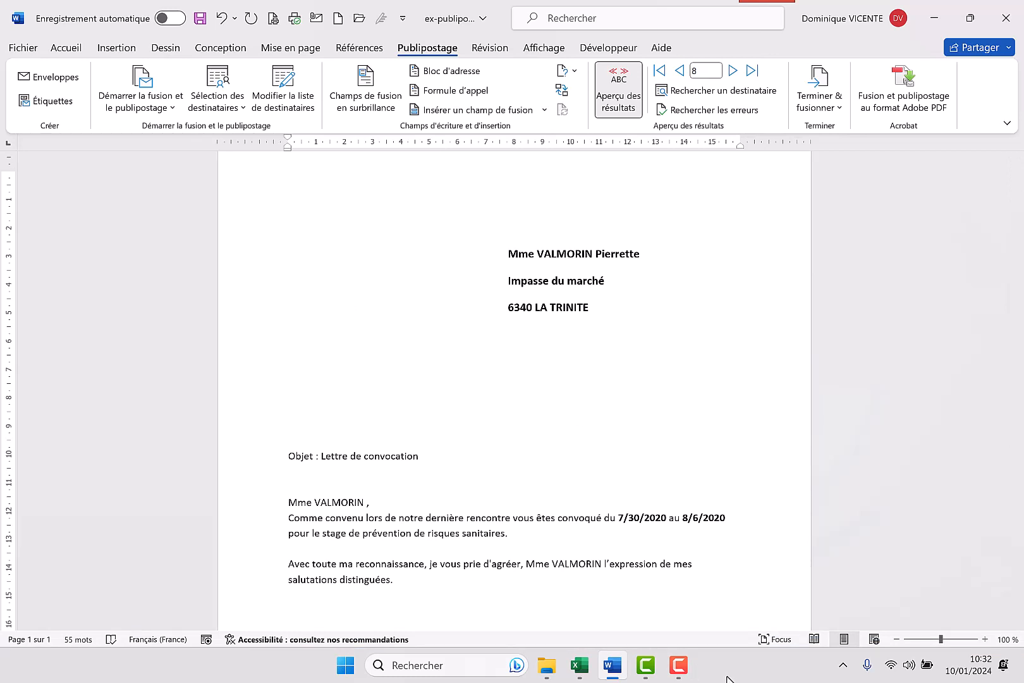
Open Test1 from the desktop's Microtel folder in File Explorer, check the printed letter, and close both the PDF and the folder window
left_click(547, 671)
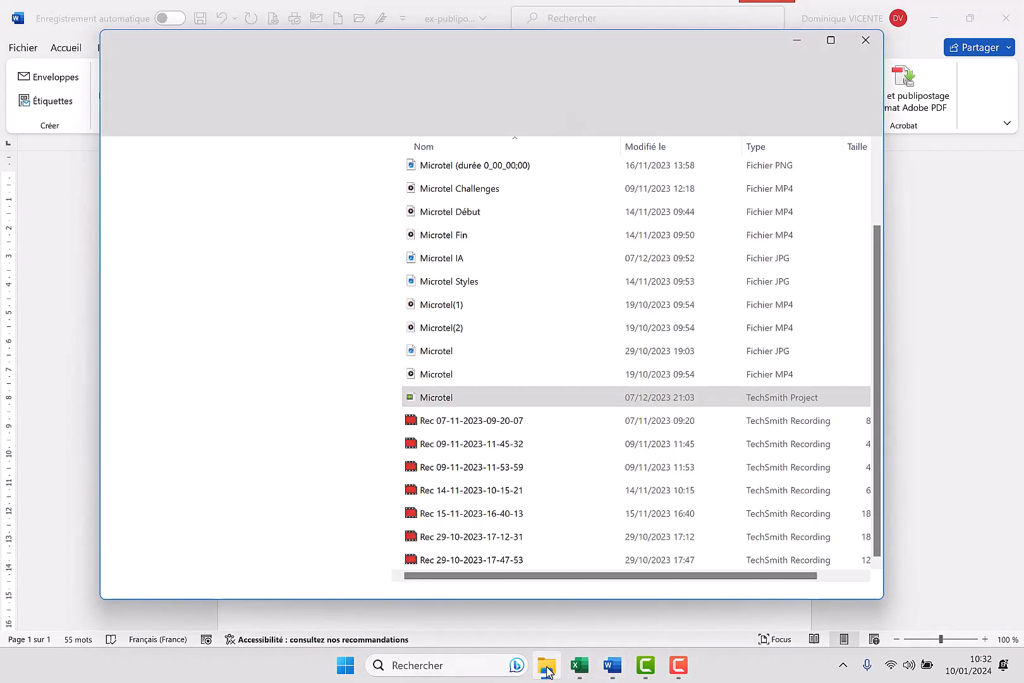
left_click(151, 280)
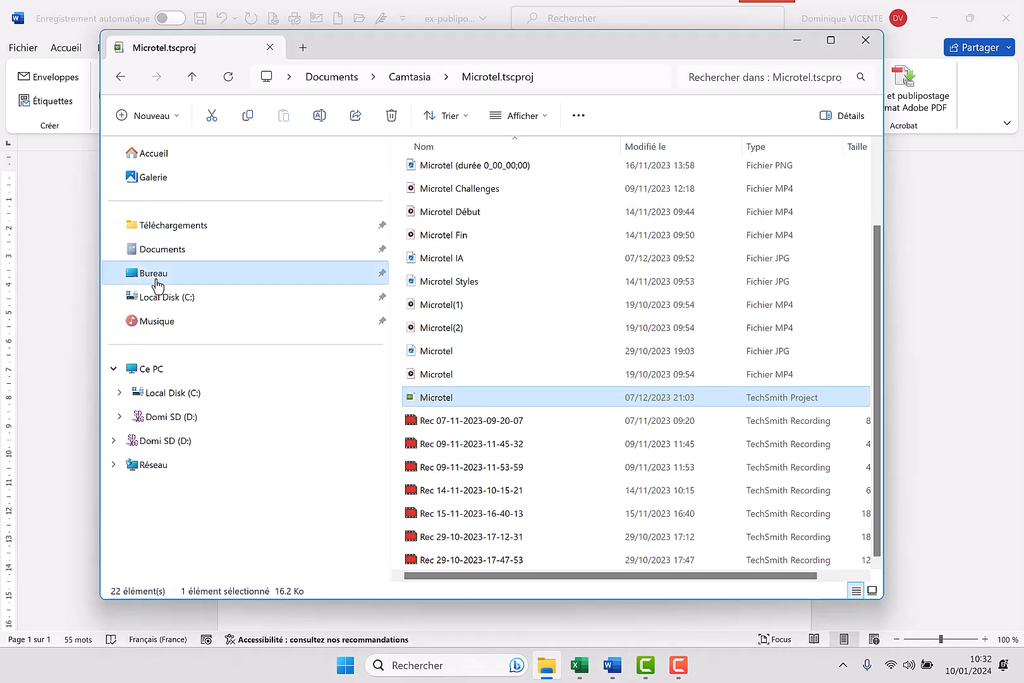
double_click(441, 175)
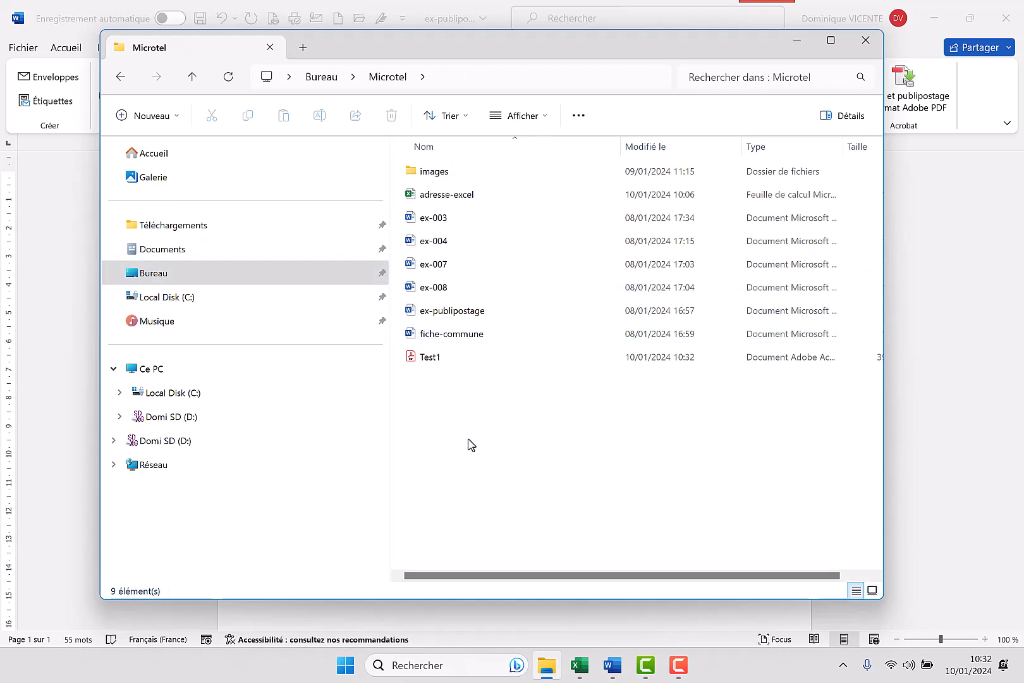
left_click(424, 359)
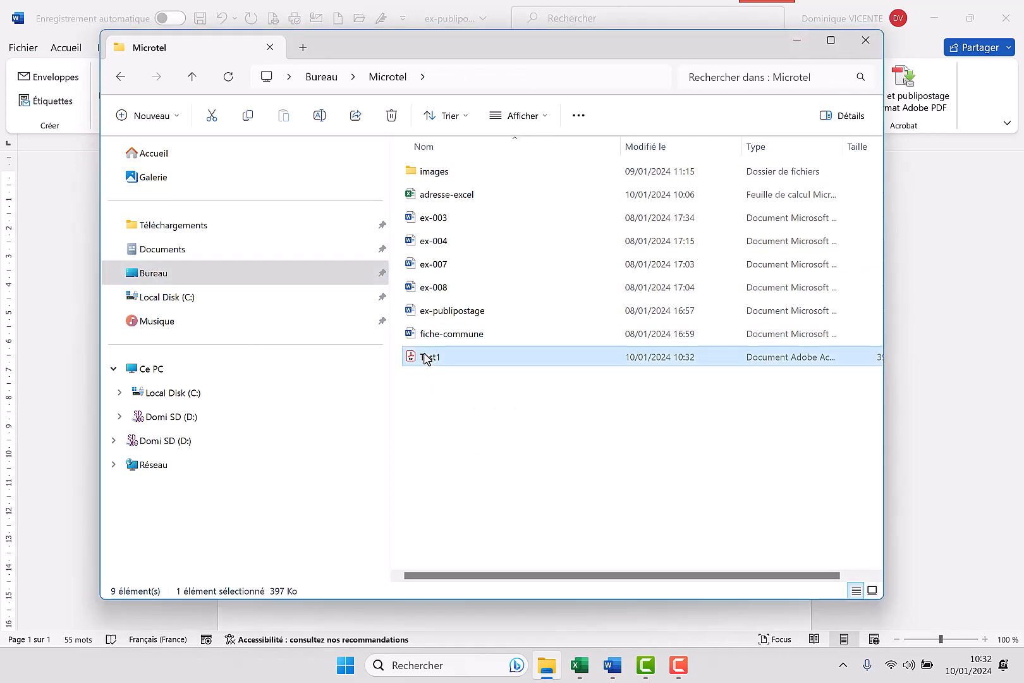
double_click(424, 358)
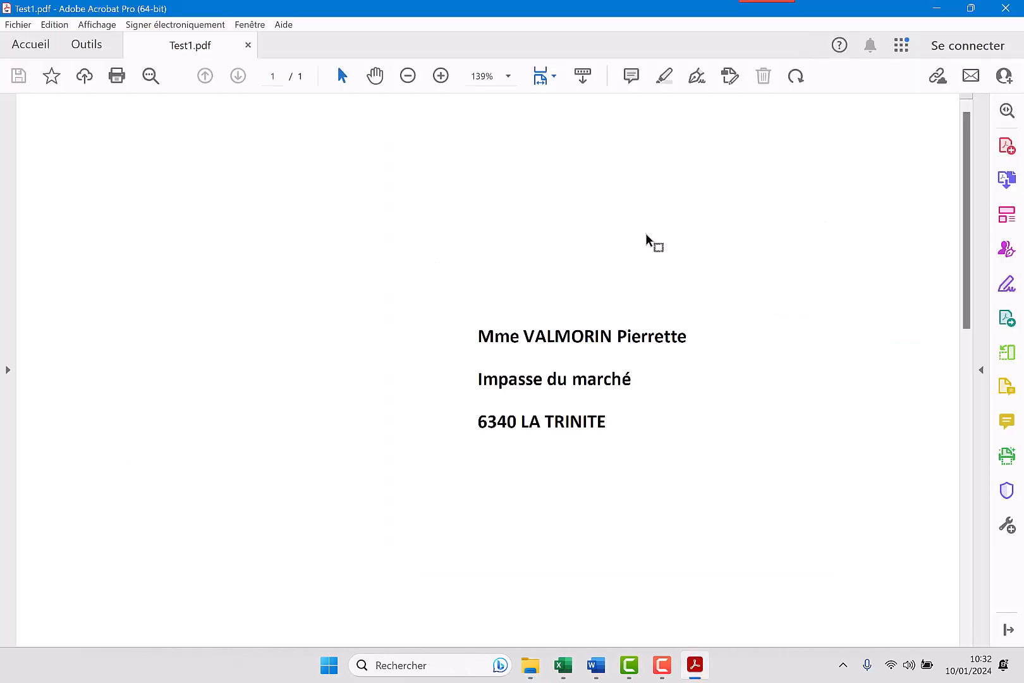
mouse_move(966, 244)
left_mouse_down()
mouse_move(948, 527)
mouse_move(966, 512)
mouse_move(969, 409)
mouse_move(929, 202)
left_mouse_up()
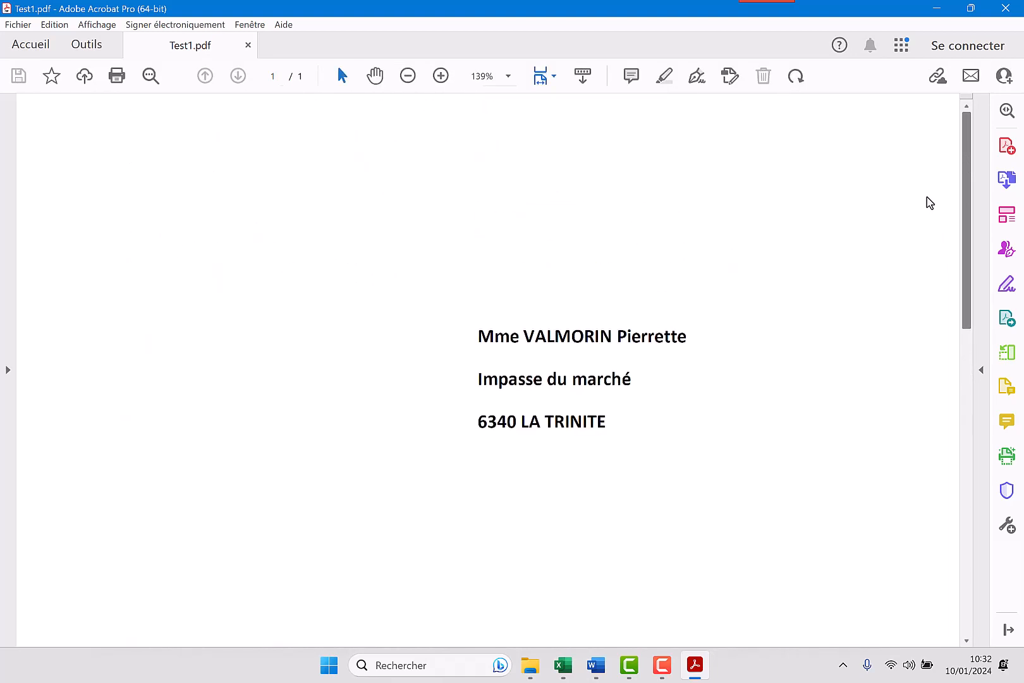
left_click(1007, 9)
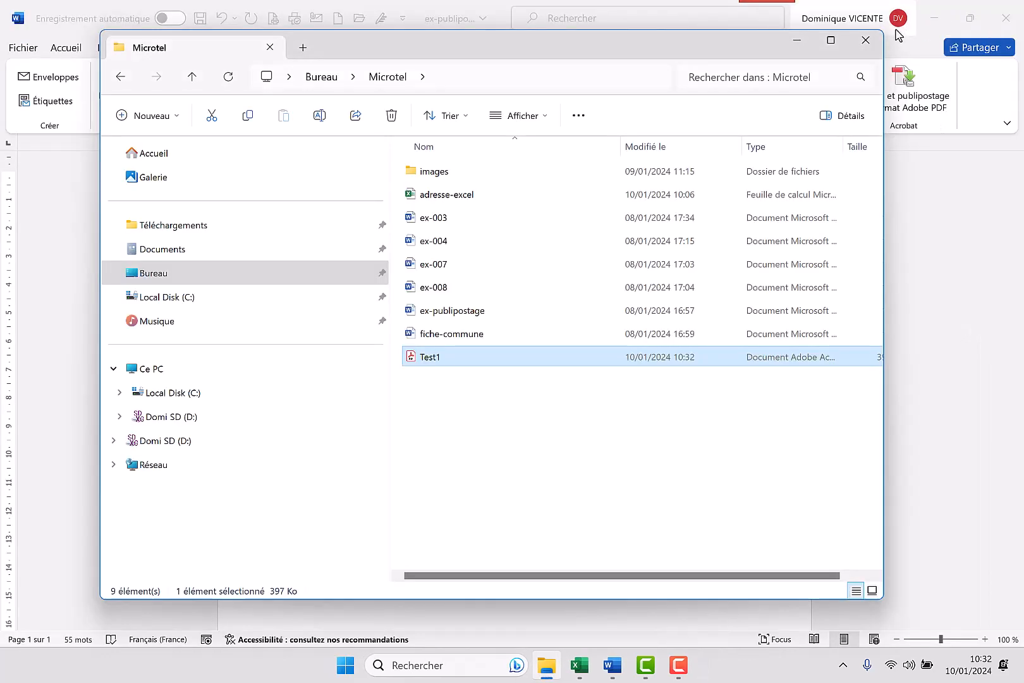
left_click(866, 41)
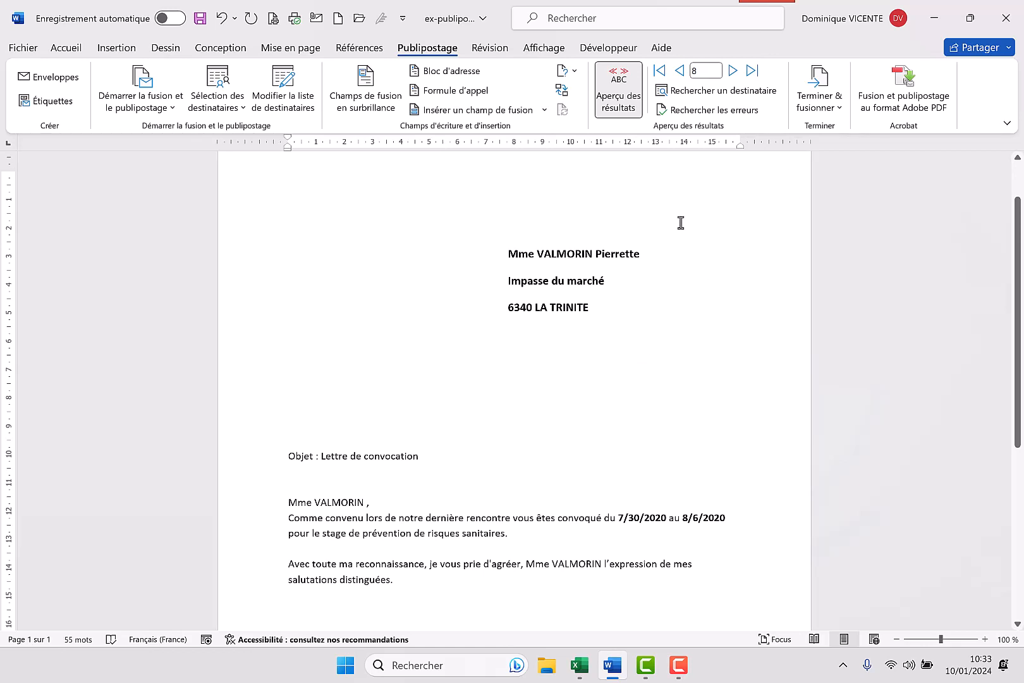
Merge all the records to the printer, using Microsoft Print to PDF
left_click(839, 109)
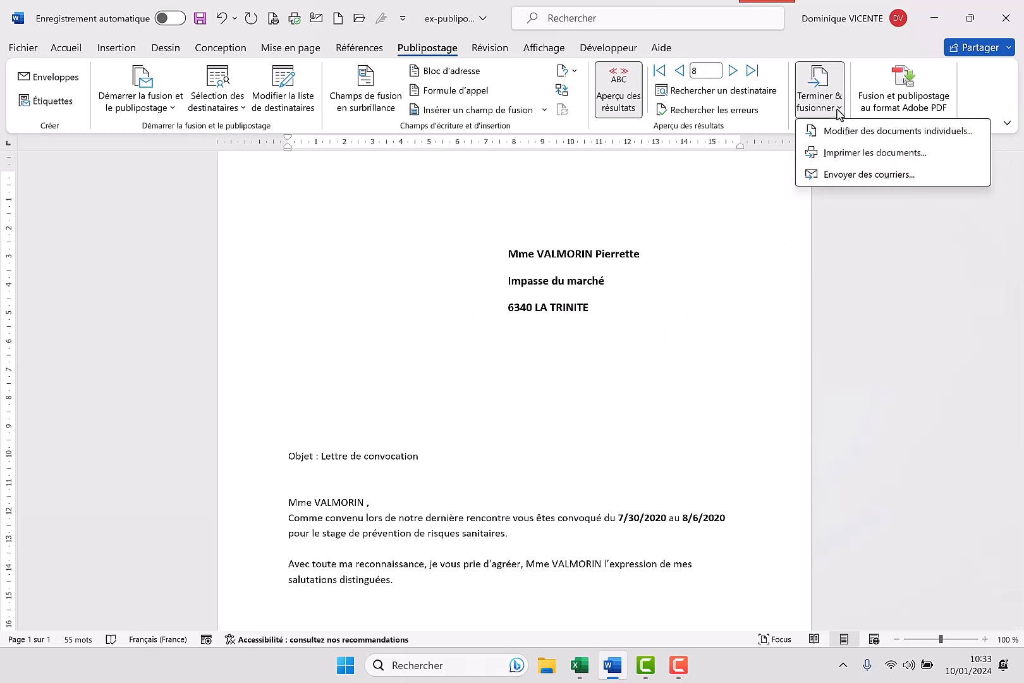
left_click(849, 166)
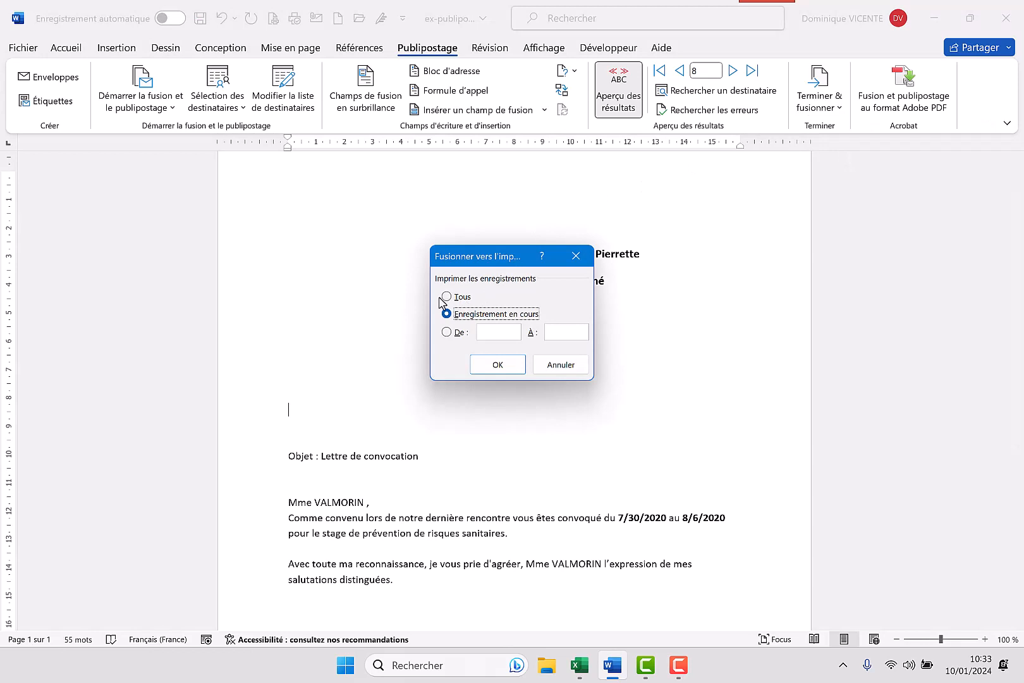
left_click(445, 297)
left_click(496, 365)
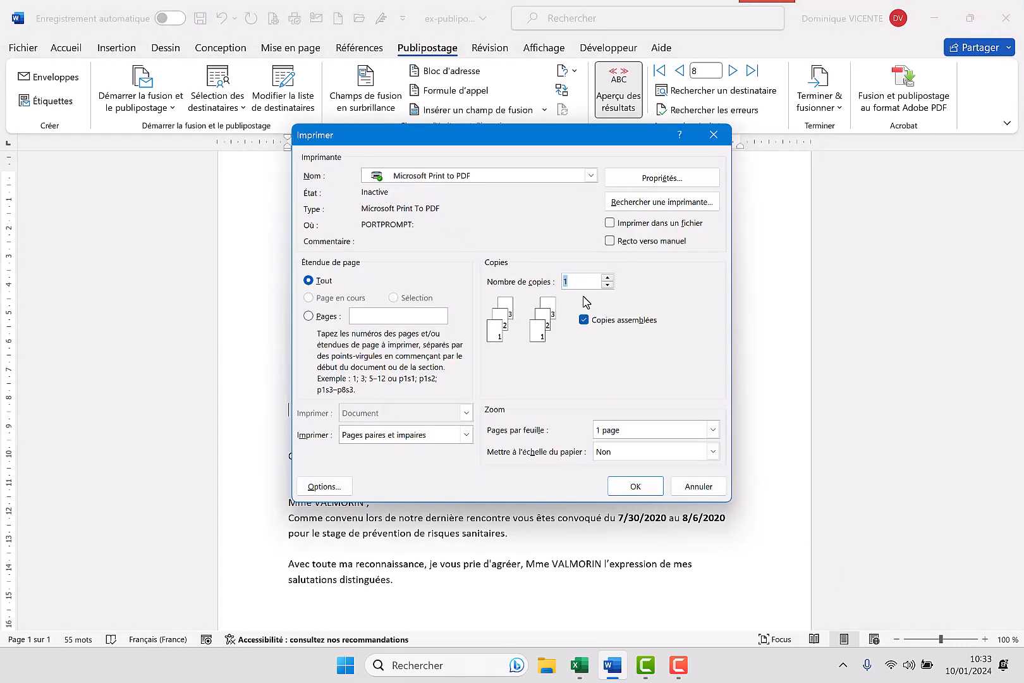
left_click(643, 486)
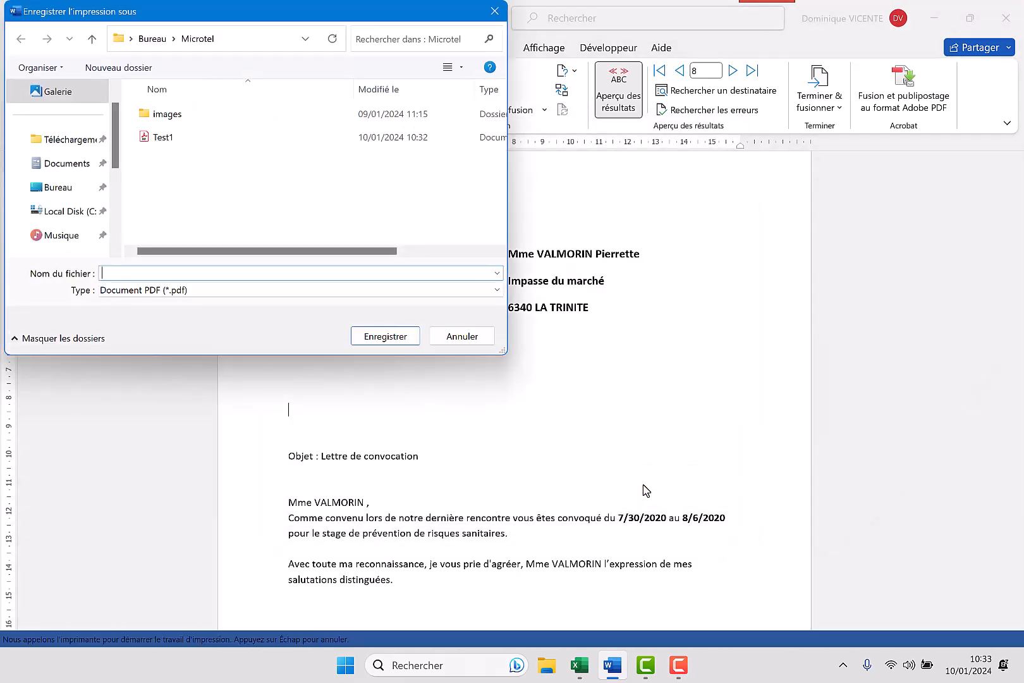
Save the PDF print output as Test2 in the Microtel folder on the desktop
left_click(146, 137)
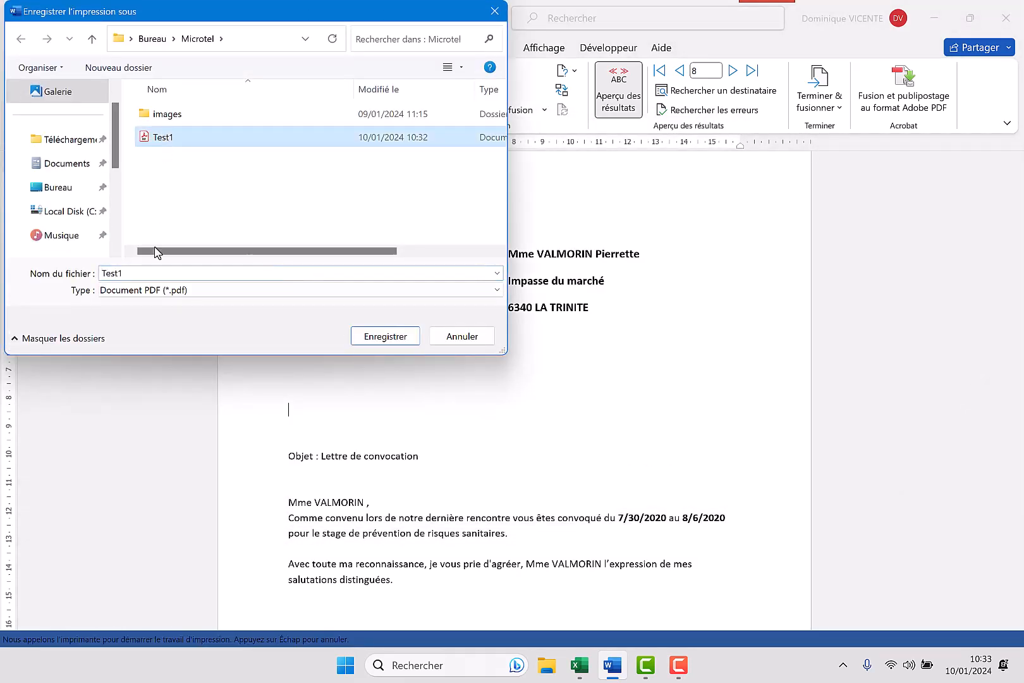
double_click(151, 273)
left_click(151, 272)
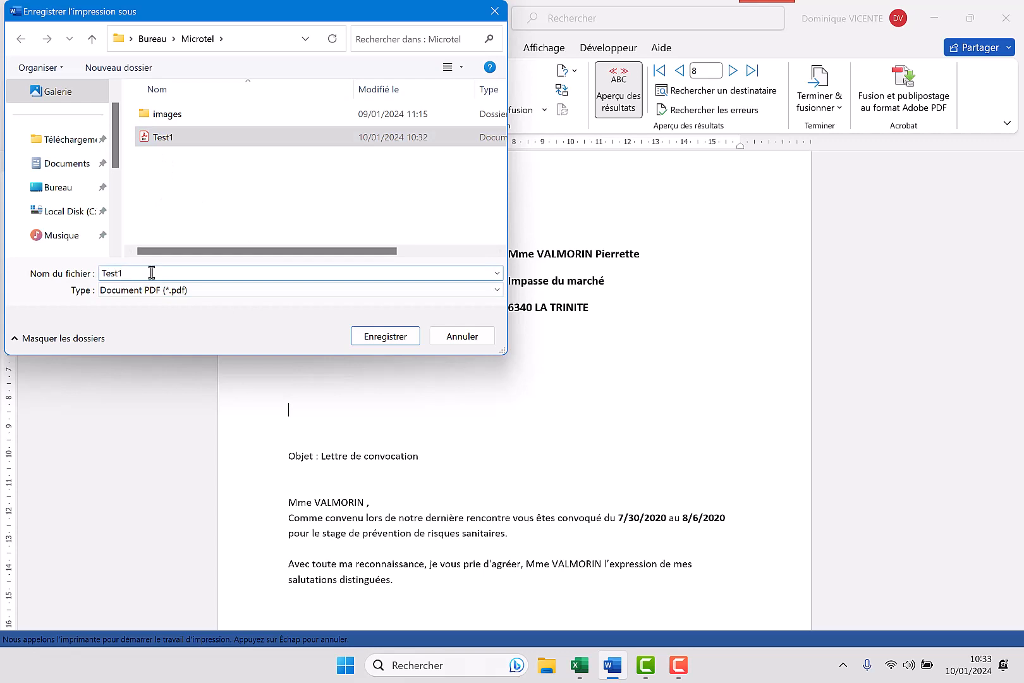
key("BackSpace")
type("2")
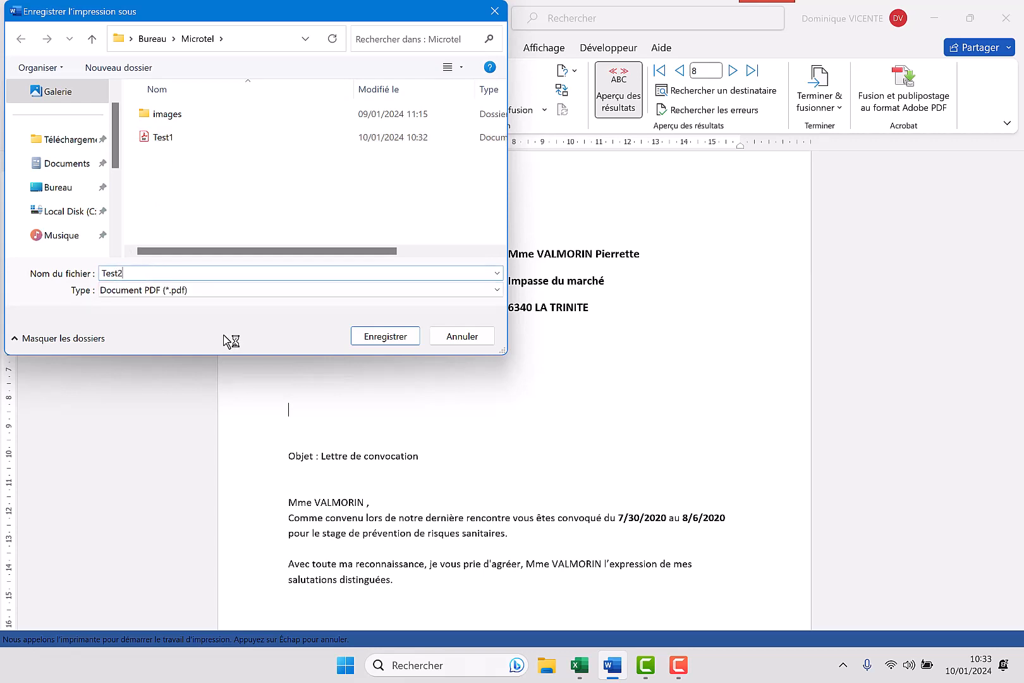
left_click(393, 336)
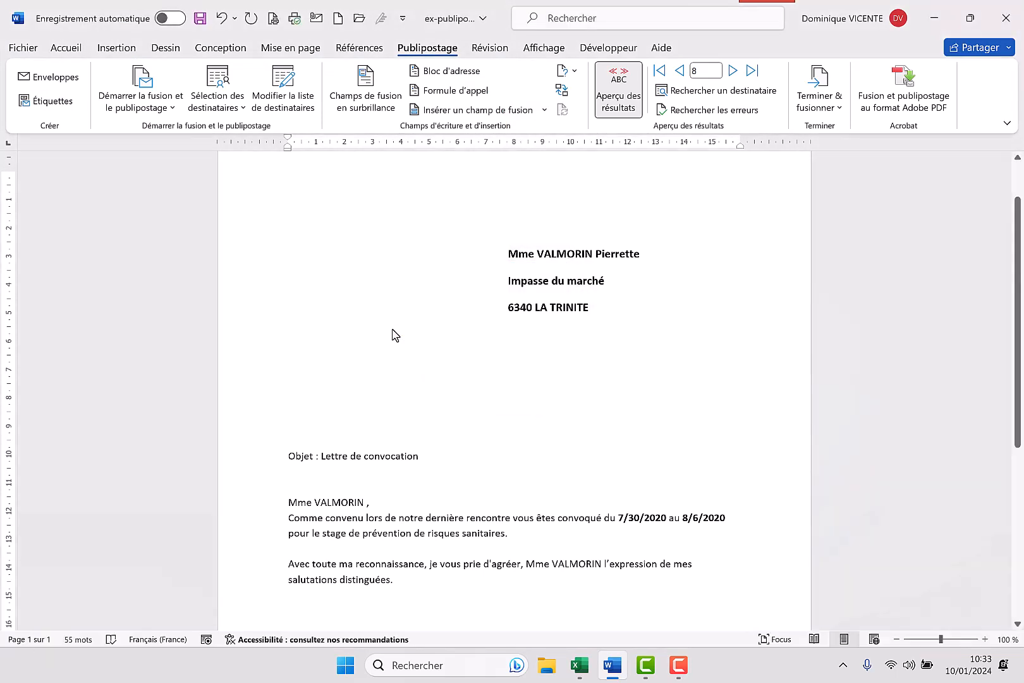
Open the Test2 PDF from the desktop's Microtel folder in File Explorer
left_click(547, 675)
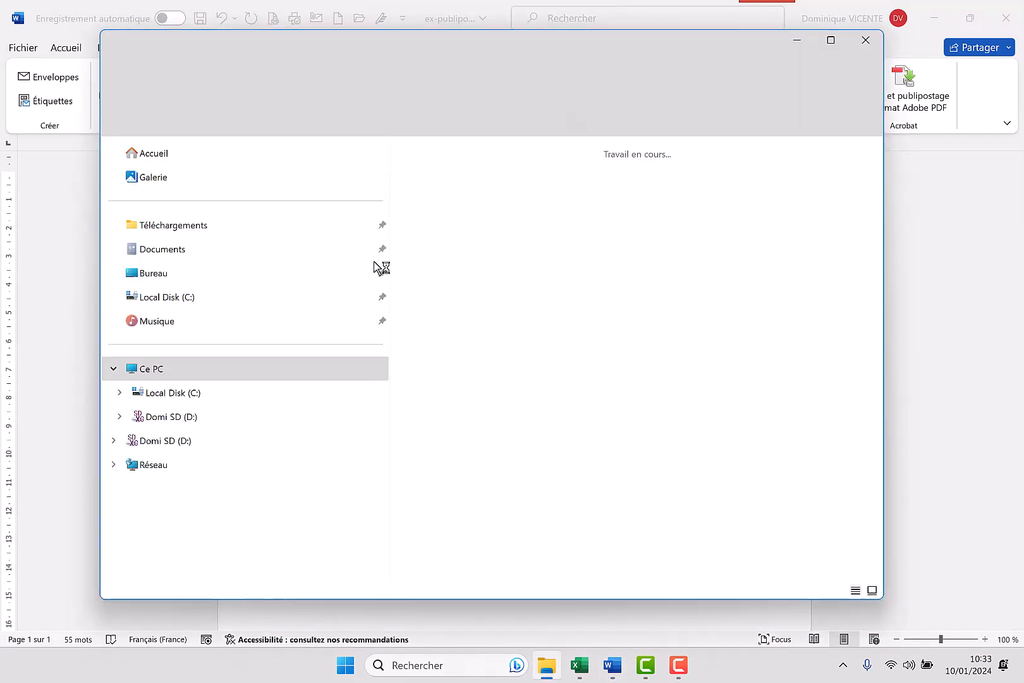
left_click(155, 275)
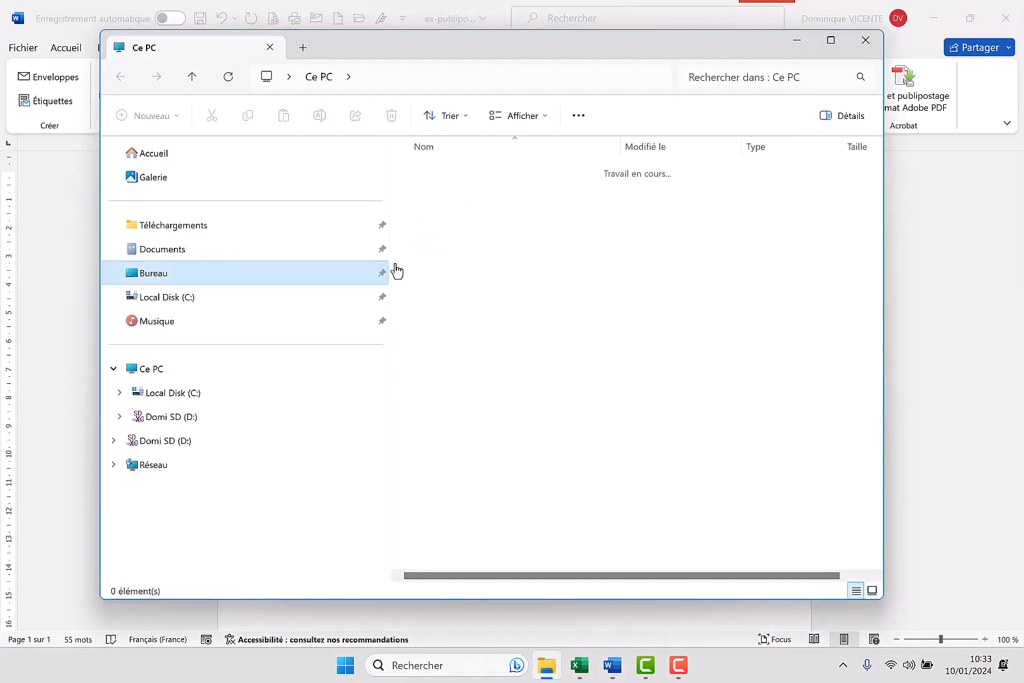
left_click(439, 173)
double_click(439, 173)
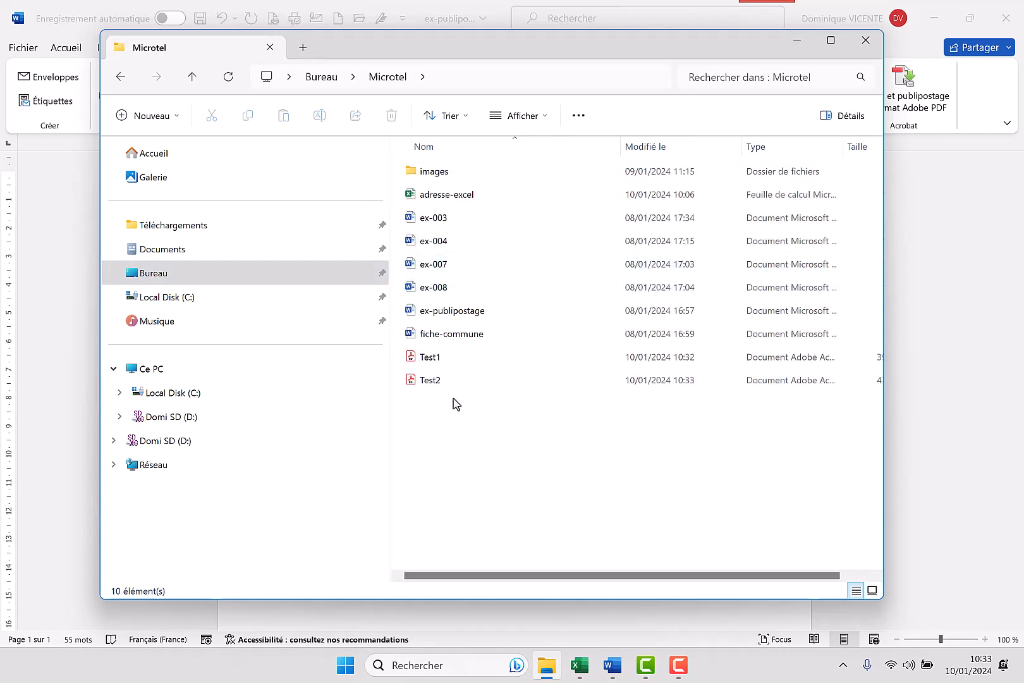
left_click(434, 382)
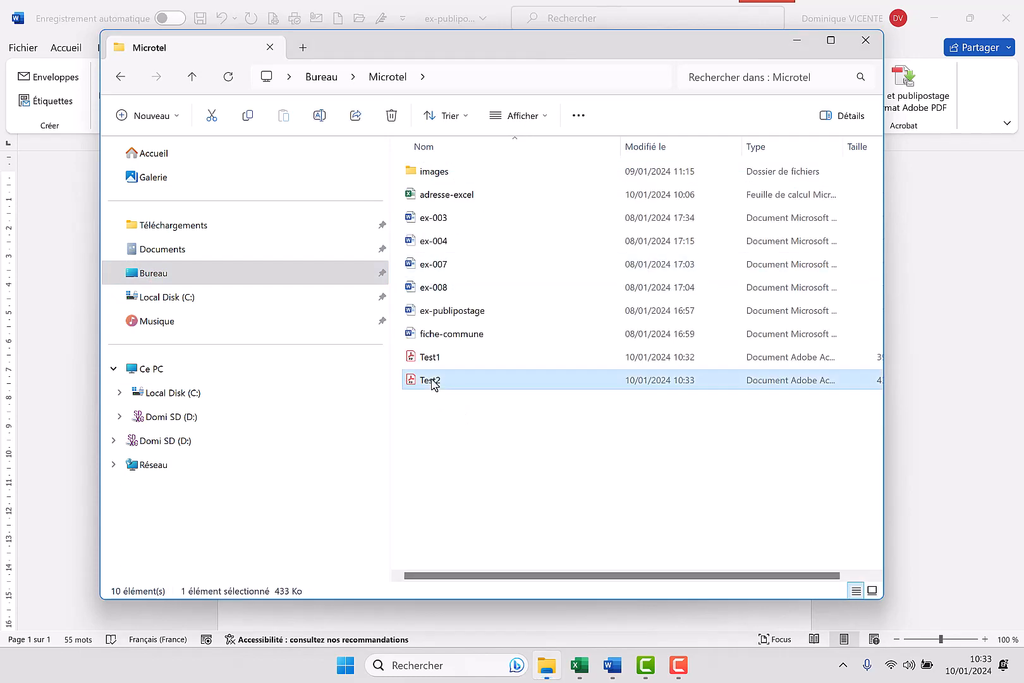
double_click(434, 382)
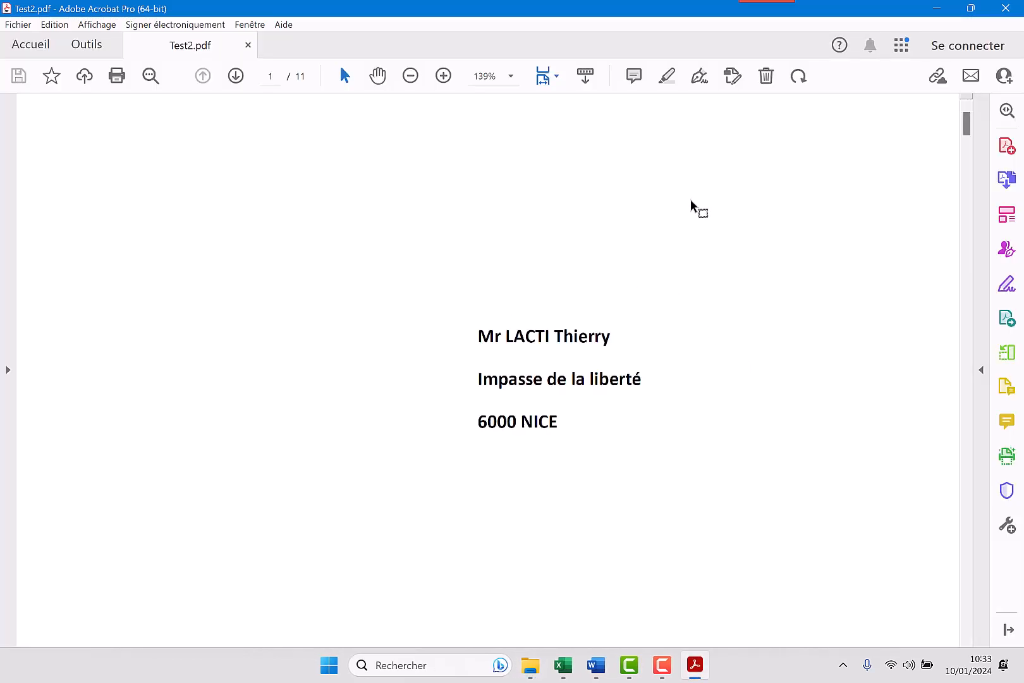
Review the merged letters in Test2 at 100% zoom through to the last page, and close the PDF and the folder window
left_click(511, 76)
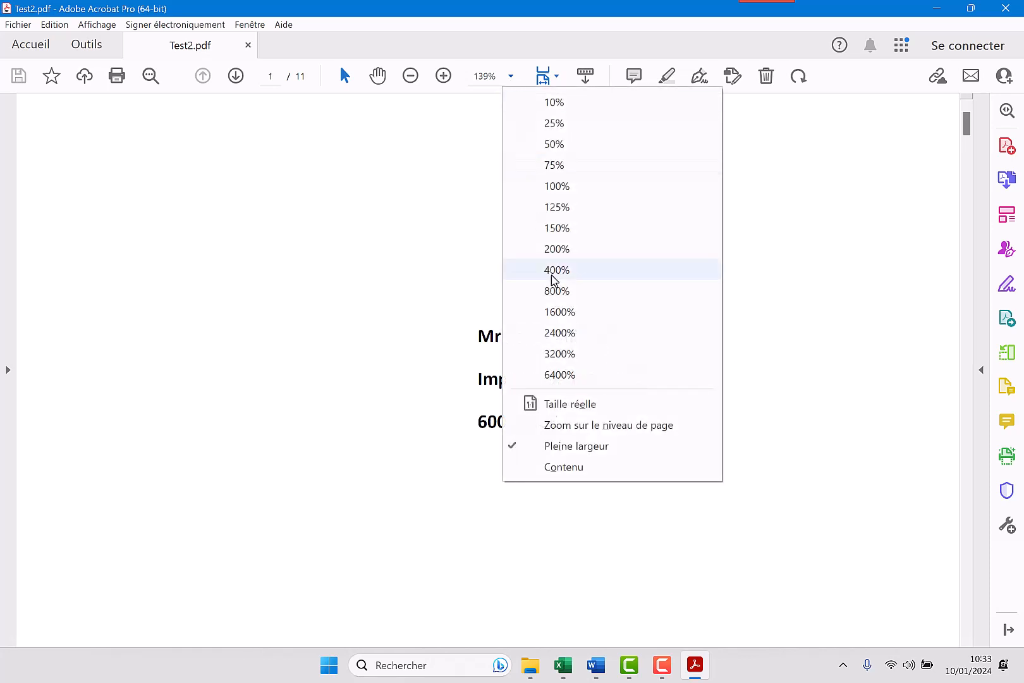
left_click(571, 424)
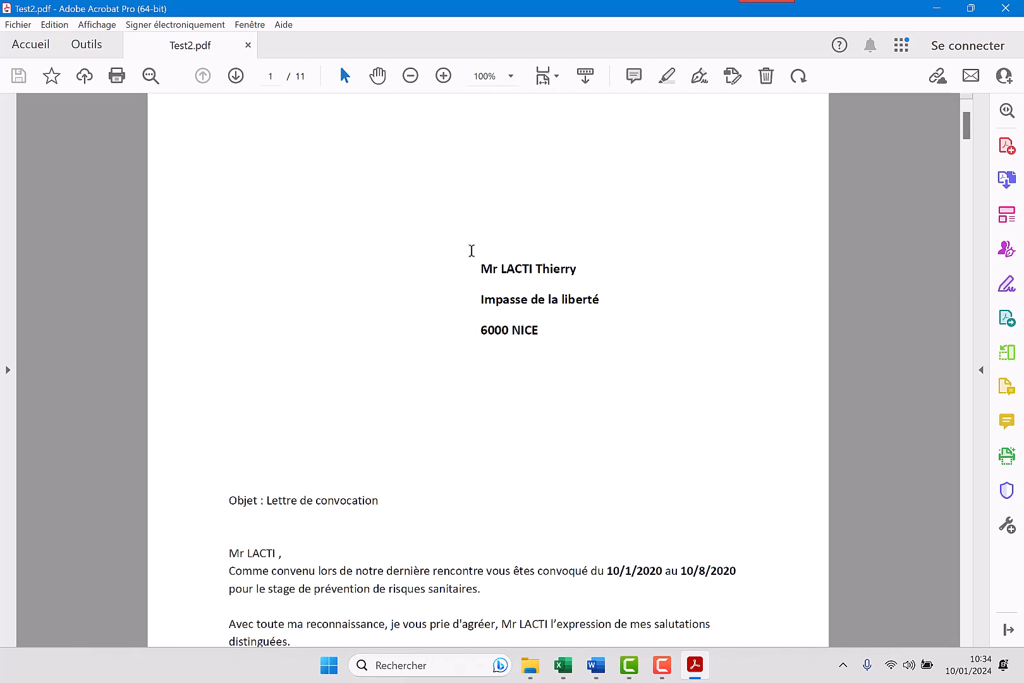
scroll(694, 252, "down", 10)
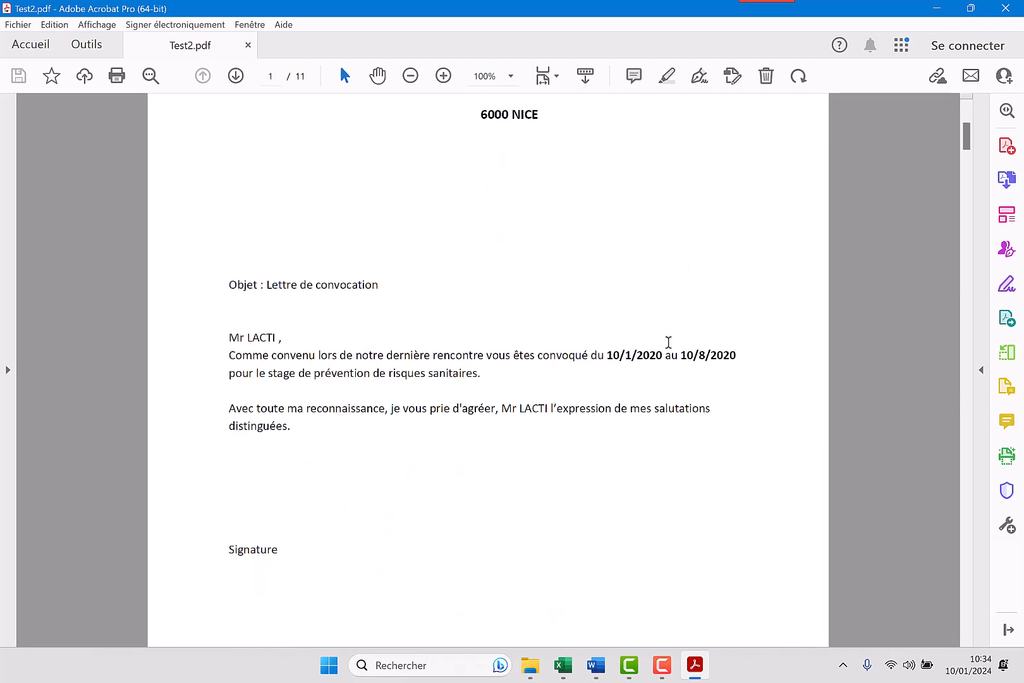
scroll(664, 355, "down", 10)
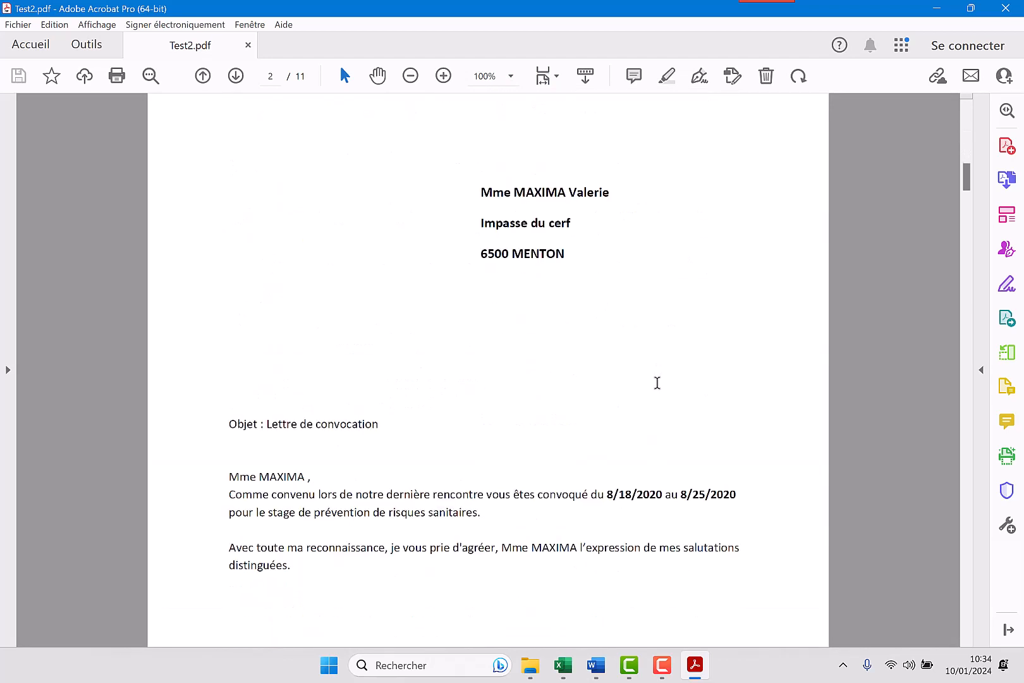
scroll(653, 388, "down", 8)
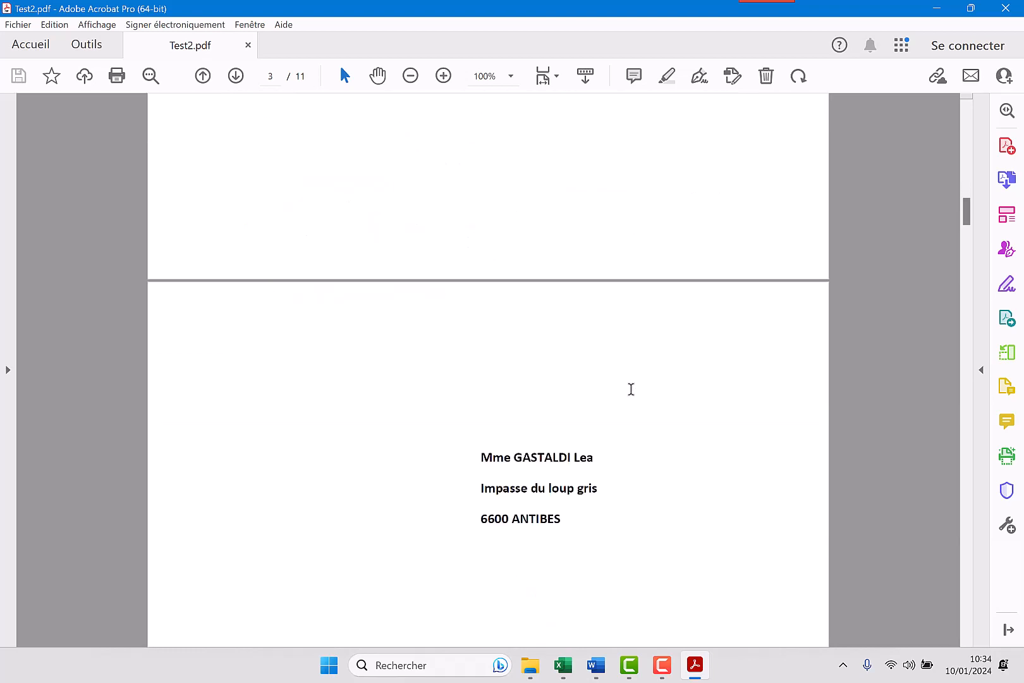
mouse_move(969, 212)
left_mouse_down()
mouse_move(953, 629)
mouse_move(964, 507)
mouse_move(966, 623)
mouse_move(964, 606)
left_mouse_up()
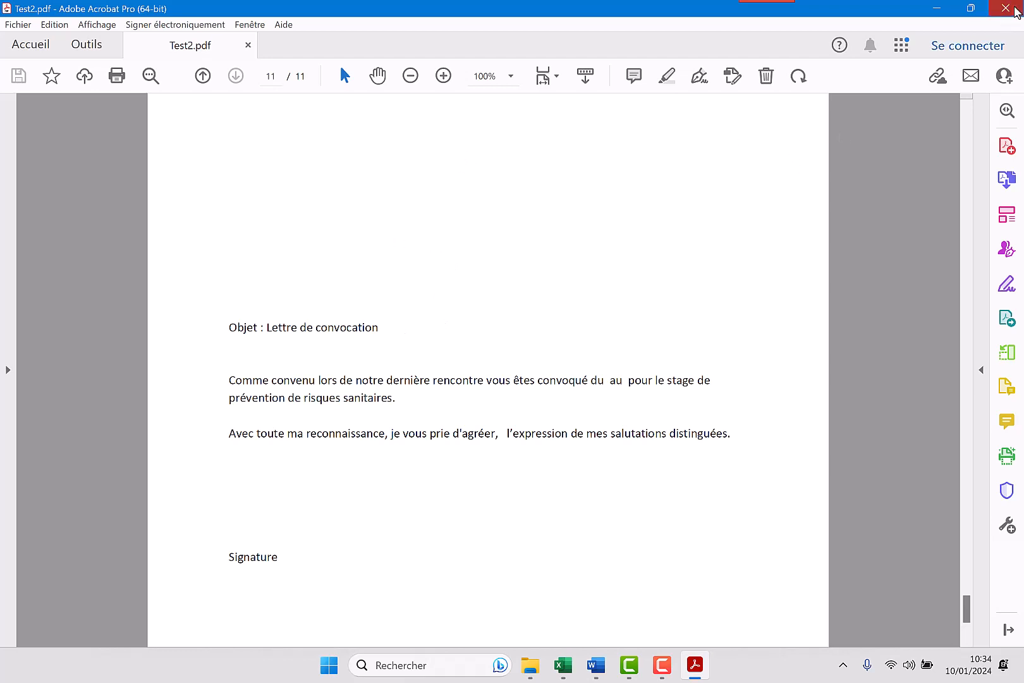
left_click(1015, 11)
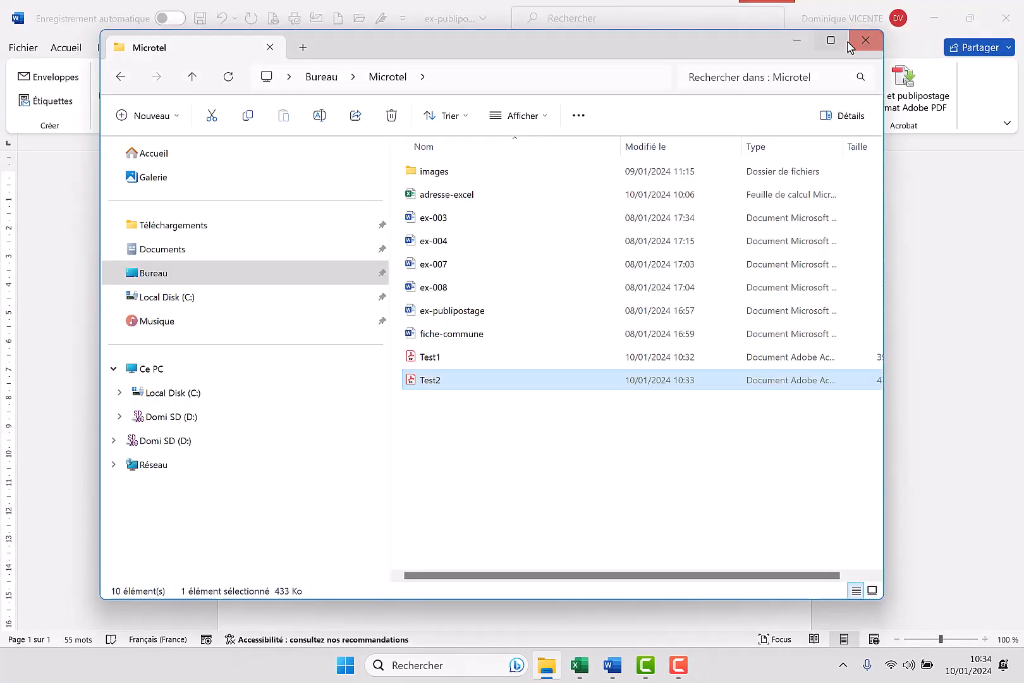
left_click(866, 39)
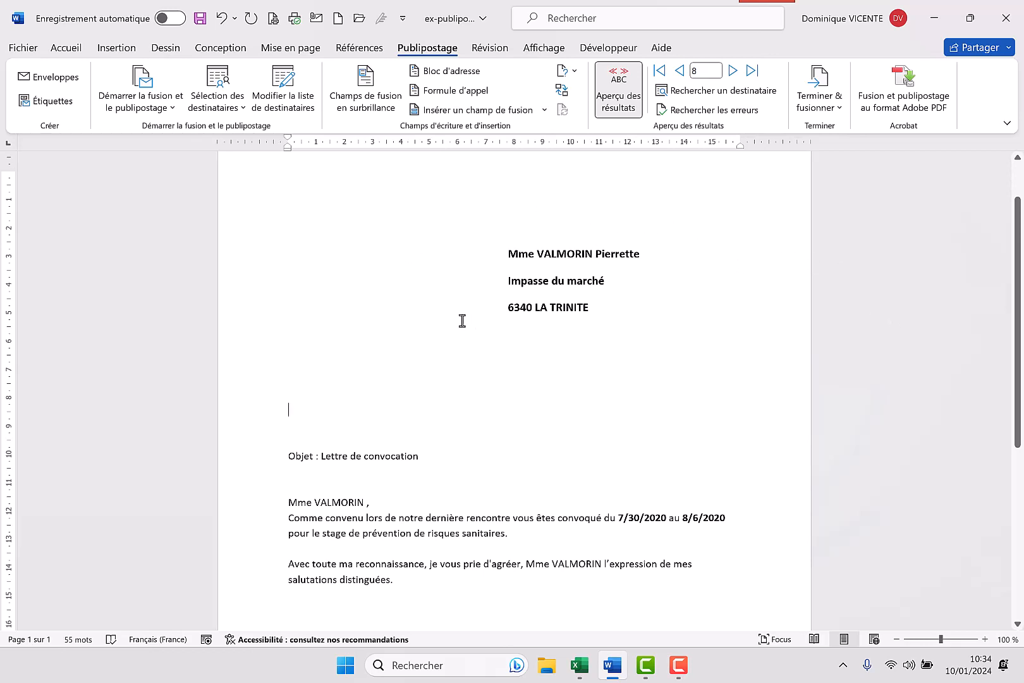
Merge only the current record to e-mail, with the Mail field as recipient, the subject Convocation and the HTML format
left_click(839, 109)
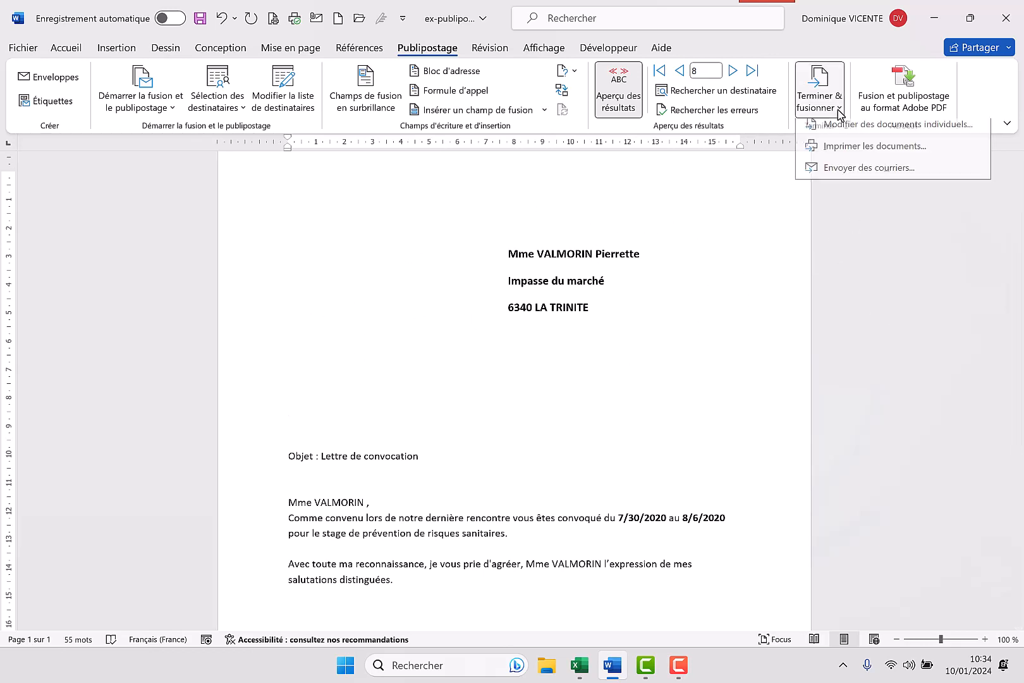
left_click(859, 175)
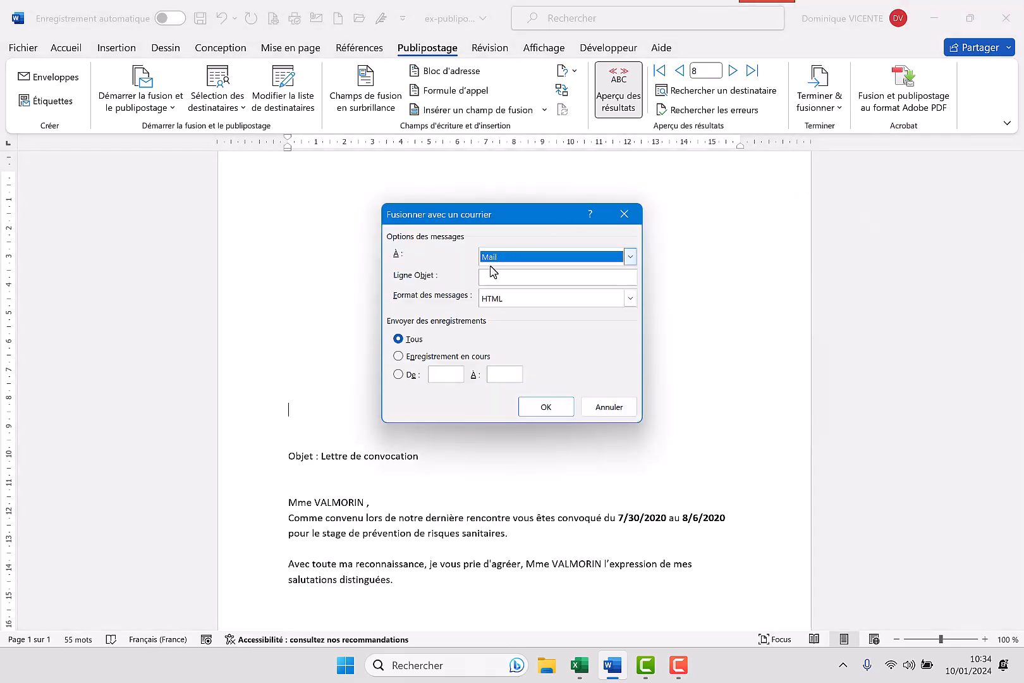
left_click(527, 275)
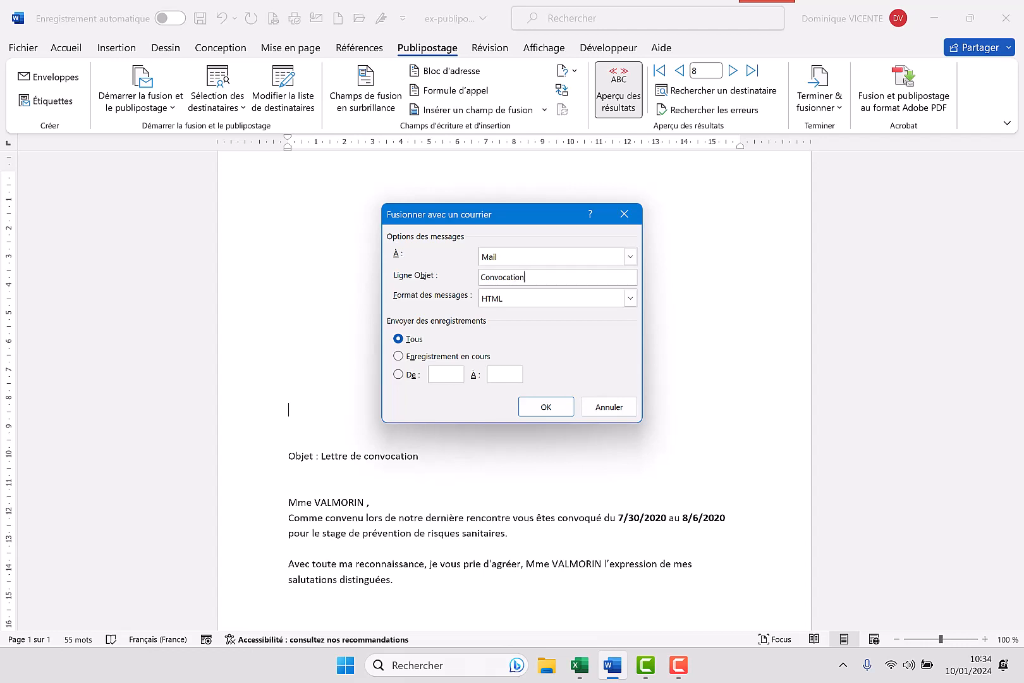
left_click(398, 357)
left_click(548, 407)
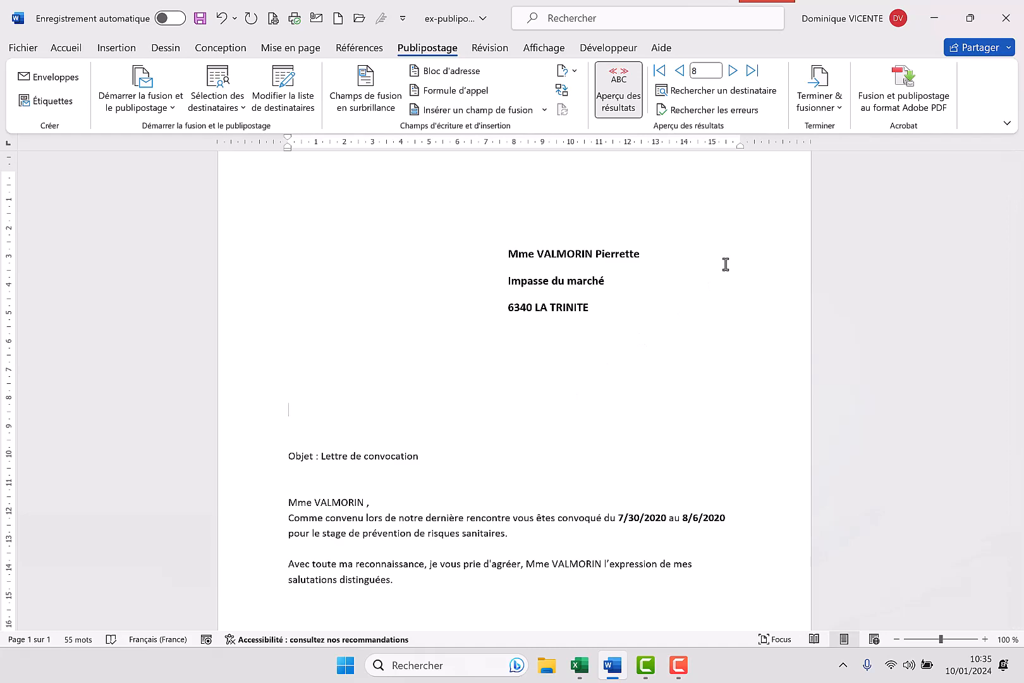
left_click(675, 670)
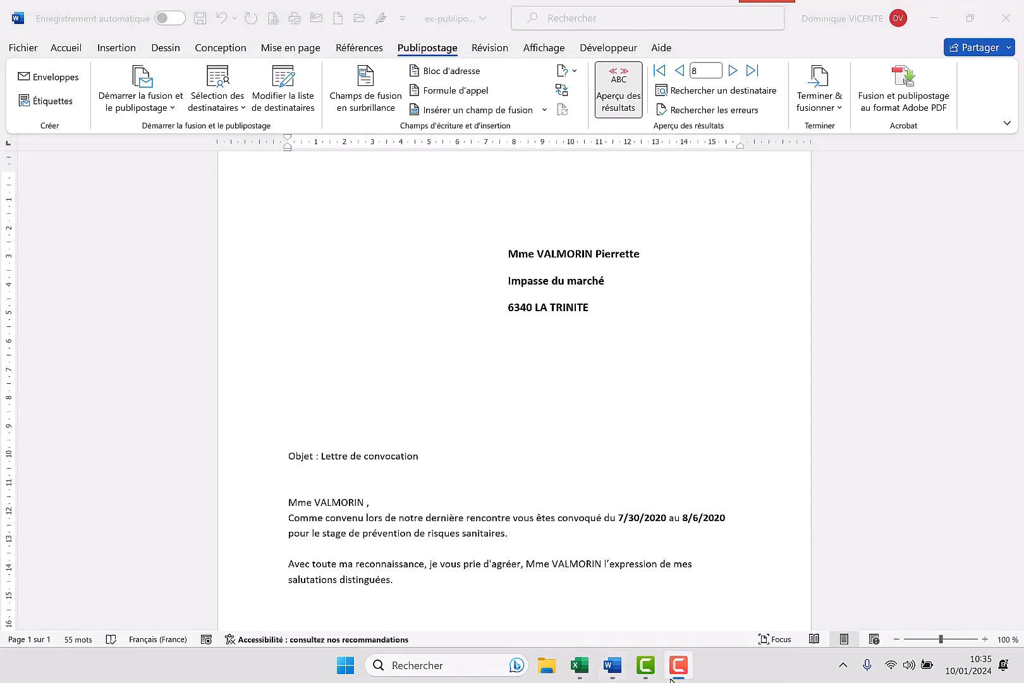